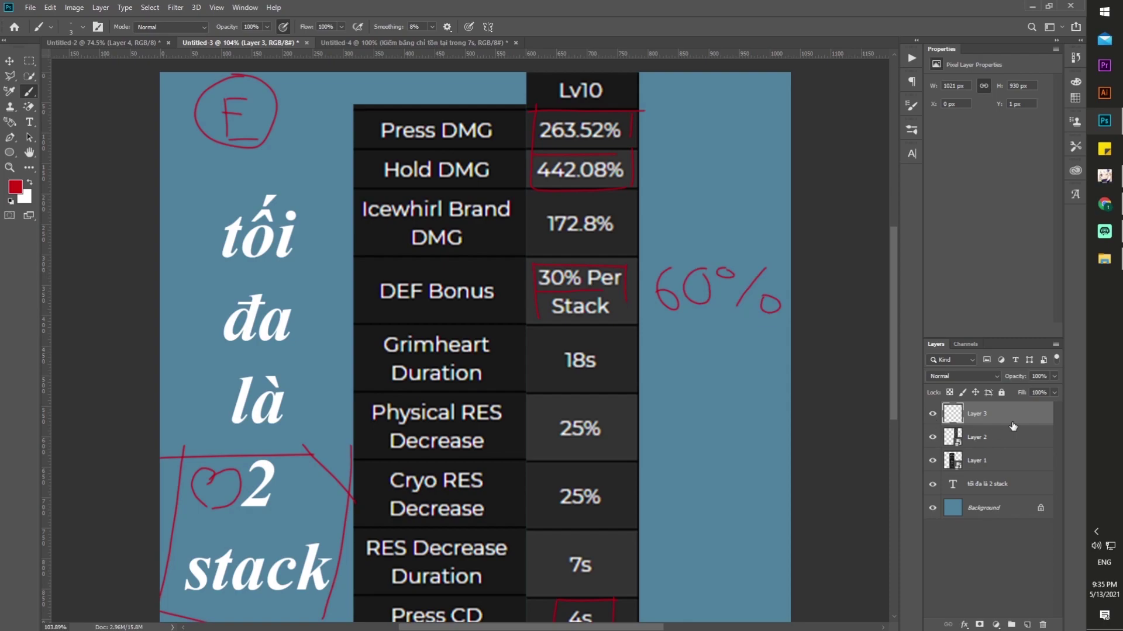
# Clear all red brush annotations from Layer 3.
pyautogui.hotkey('ctrl', 'a')
pyautogui.press('Delete')
pyautogui.hotkey('ctrl', 'd')
pyautogui.scroll(-3, 576, 318)
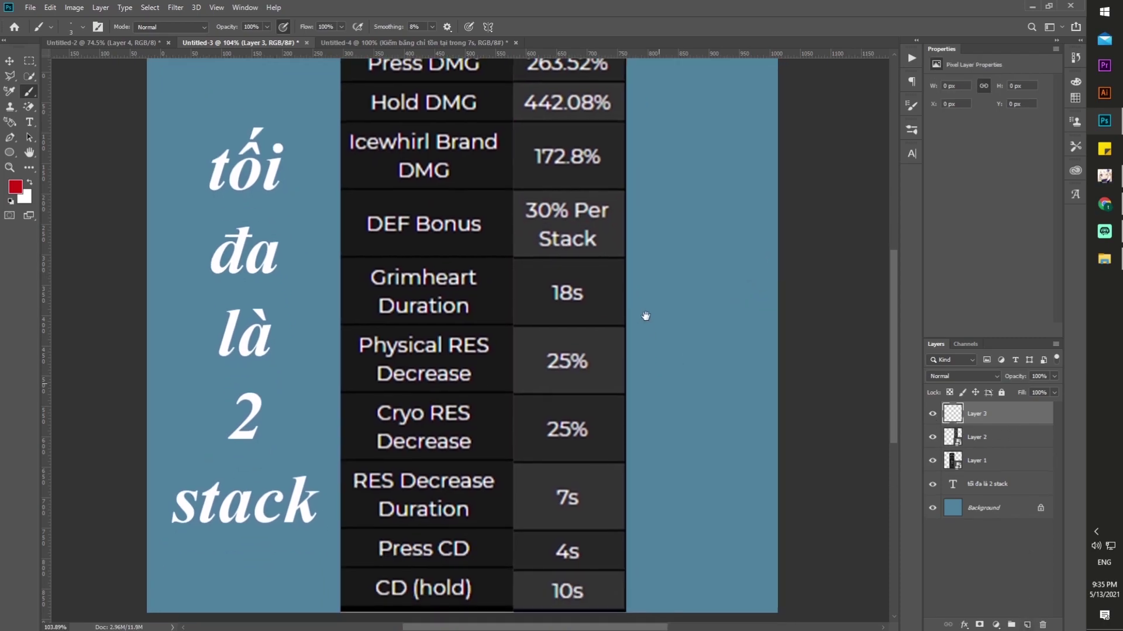
# Brush a red box around the 18s Grimheart Duration value.
pyautogui.moveTo(522, 266); pyautogui.dragTo(590, 272)
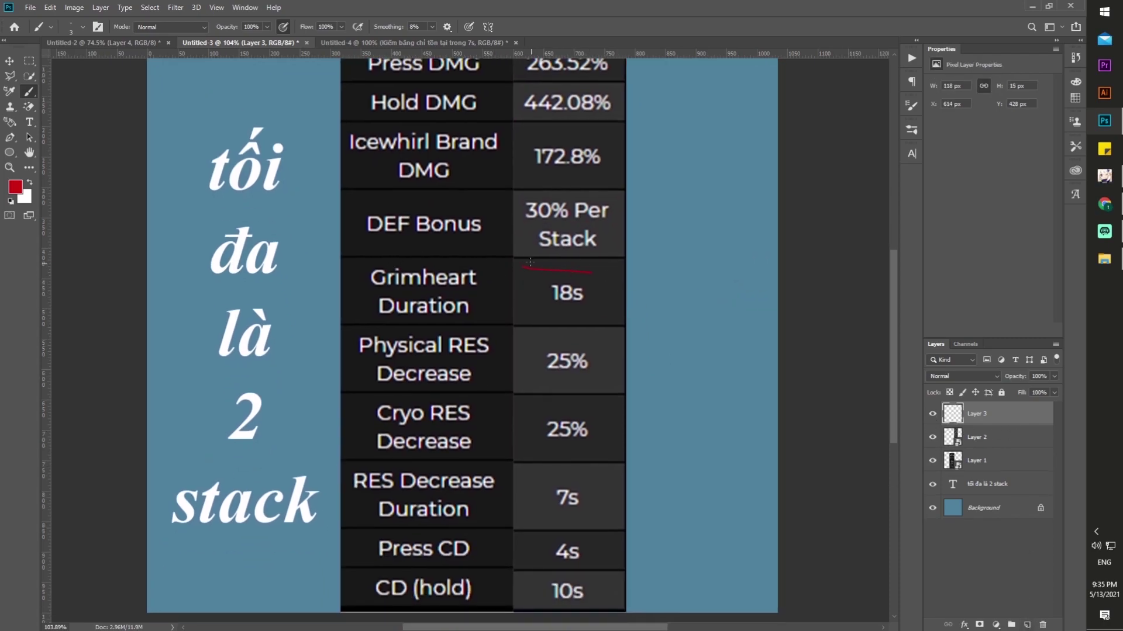
pyautogui.moveTo(575, 318); pyautogui.dragTo(602, 272)
pyautogui.scroll(-2, 670, 341)
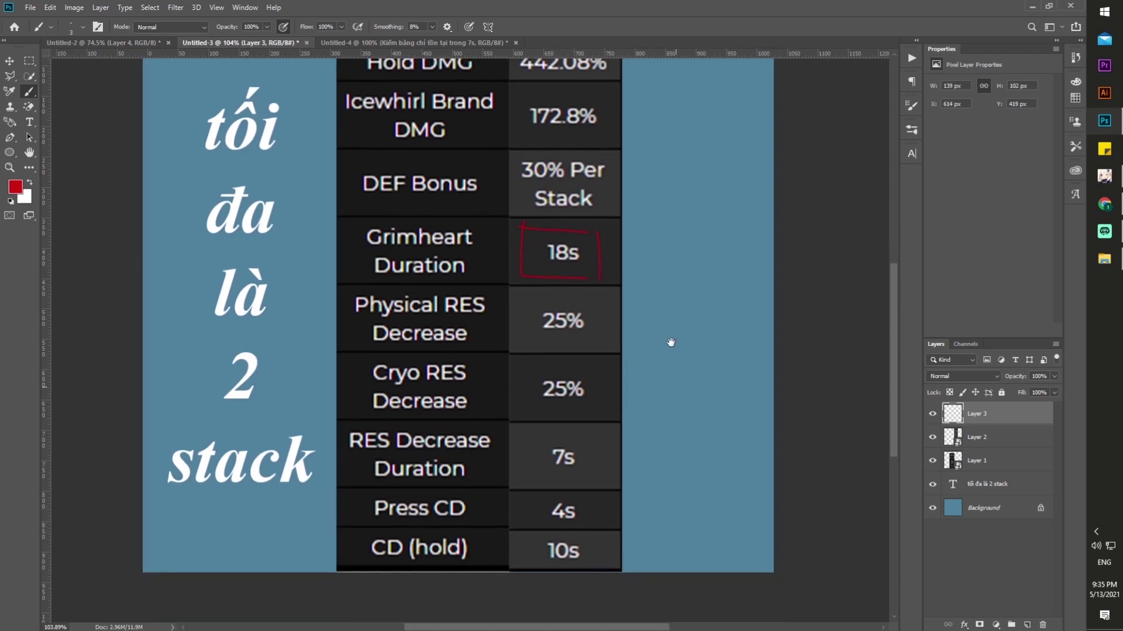
# Look over the Lv10 talent table from the damage rows down to the RES Decrease and CD rows.
pyautogui.moveTo(670, 341); pyautogui.dragTo(668, 382)
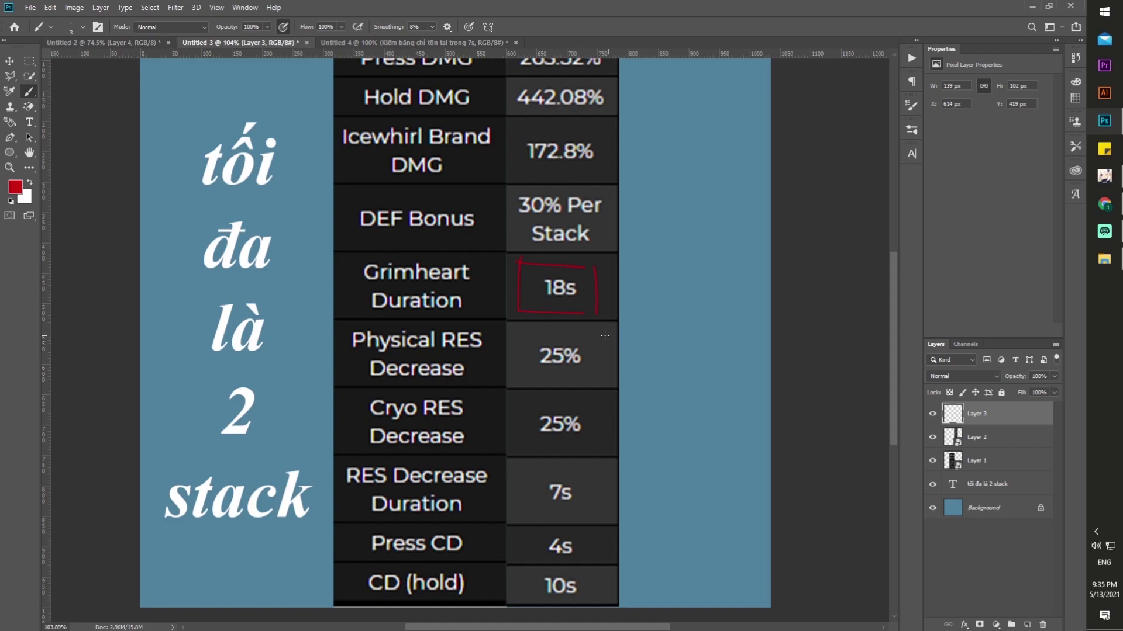
pyautogui.scroll(-1, 664, 335)
pyautogui.moveTo(665, 335); pyautogui.dragTo(656, 368)
pyautogui.scroll(1, 597, 338)
pyautogui.moveTo(597, 339); pyautogui.dragTo(599, 401)
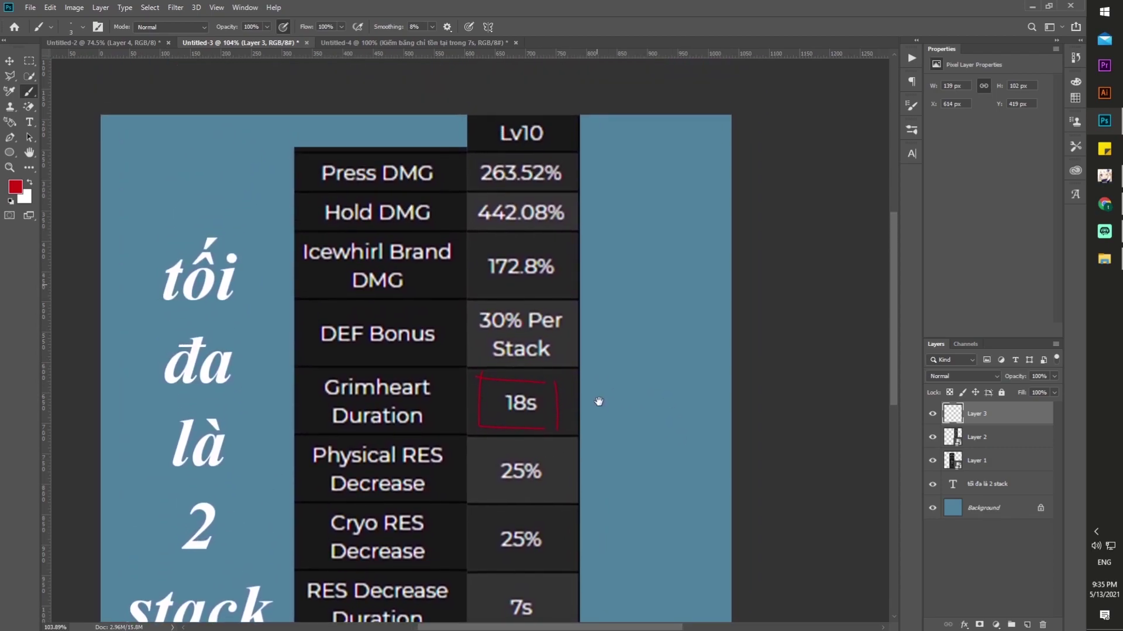
pyautogui.moveTo(553, 265); pyautogui.dragTo(500, 233)
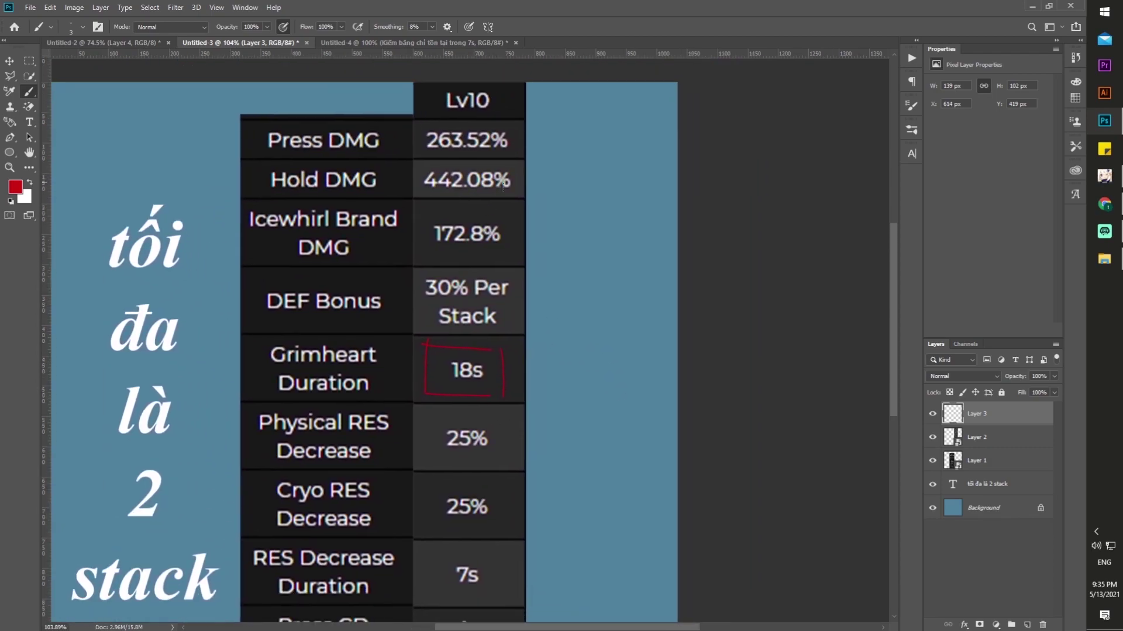
pyautogui.scroll(-3, 503, 186)
pyautogui.hscroll(-2, 503, 186)
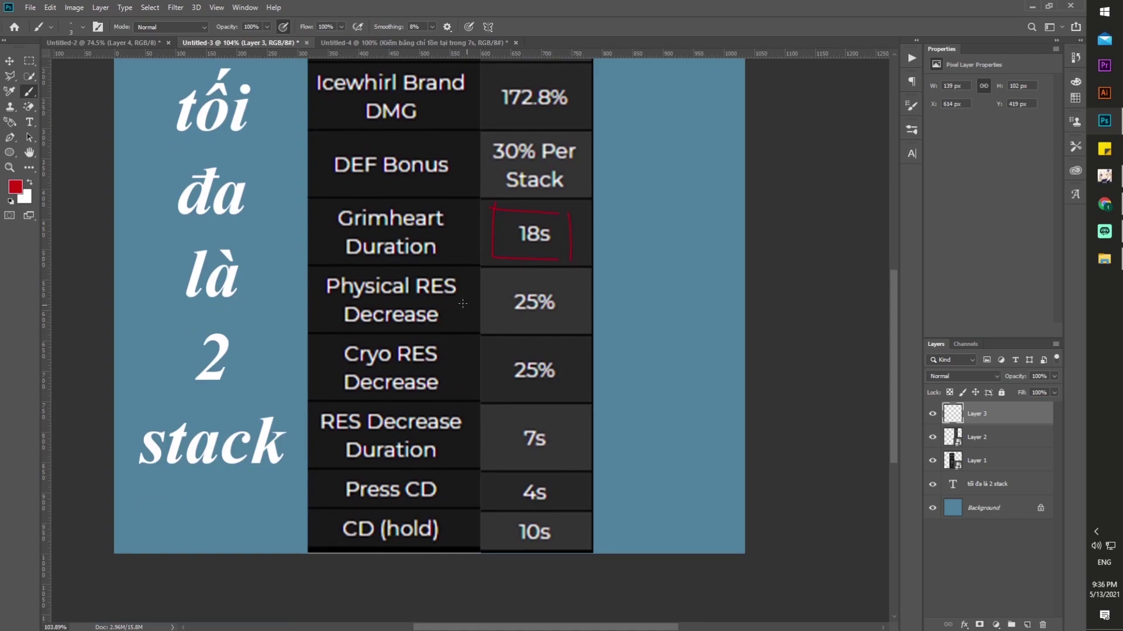
# Brush red boxes around the Physical and Cryo RES Decrease labels and their 25% values, and write 50% beside them.
pyautogui.moveTo(303, 268)
pyautogui.mouseDown()
pyautogui.moveTo(466, 272)
pyautogui.moveTo(466, 343)
pyautogui.mouseUp()
pyautogui.moveTo(312, 302)
pyautogui.mouseDown()
pyautogui.moveTo(321, 330)
pyautogui.moveTo(478, 335)
pyautogui.mouseUp()
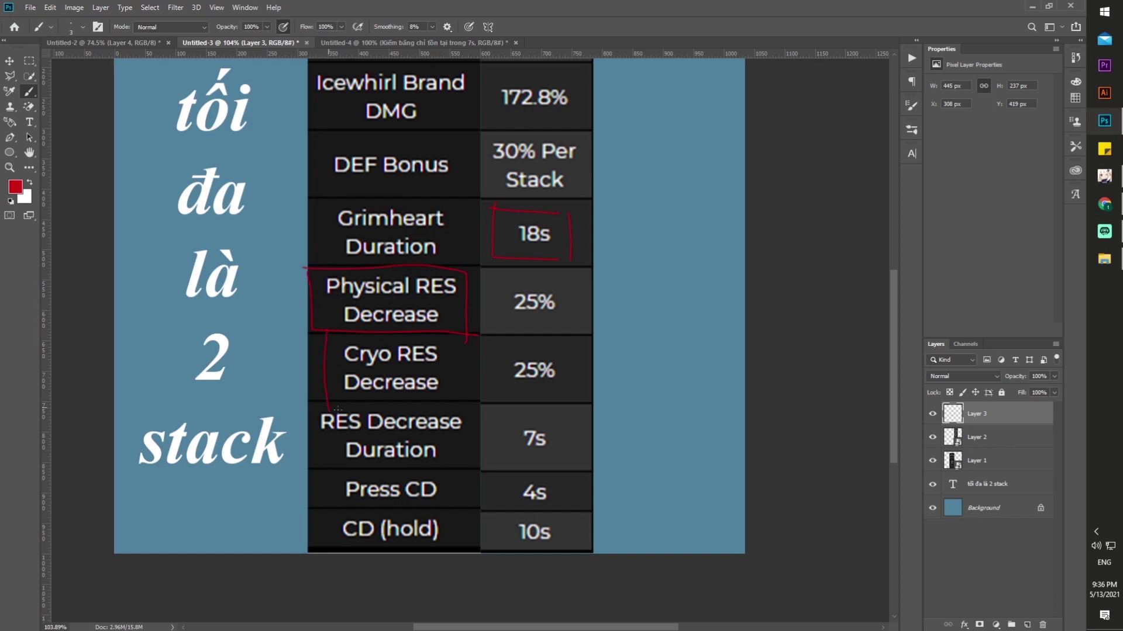
pyautogui.moveTo(338, 409); pyautogui.dragTo(471, 405)
pyautogui.moveTo(458, 338); pyautogui.dragTo(462, 407)
pyautogui.moveTo(668, 284)
pyautogui.mouseDown()
pyautogui.moveTo(641, 285)
pyautogui.moveTo(643, 330)
pyautogui.mouseUp()
pyautogui.moveTo(708, 296)
pyautogui.mouseDown()
pyautogui.moveTo(693, 295)
pyautogui.moveTo(723, 296)
pyautogui.moveTo(742, 328)
pyautogui.mouseUp()
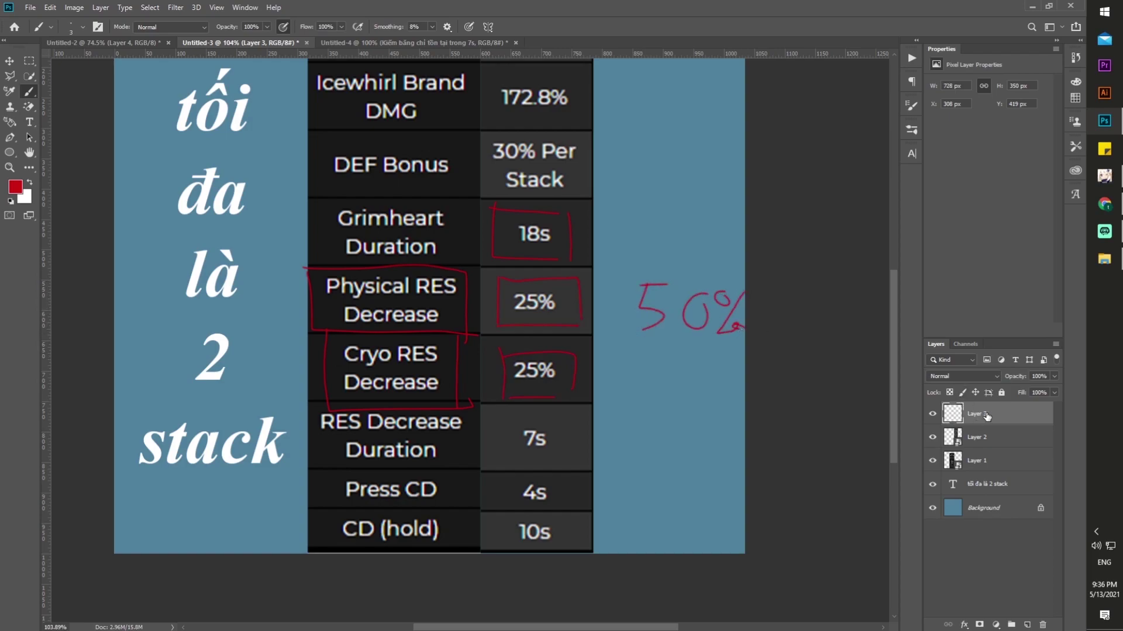
# Delete the annotated Layer 3 and add a new empty layer above Layer 2.
pyautogui.press('Delete')
pyautogui.scroll(-1, 575, 313)
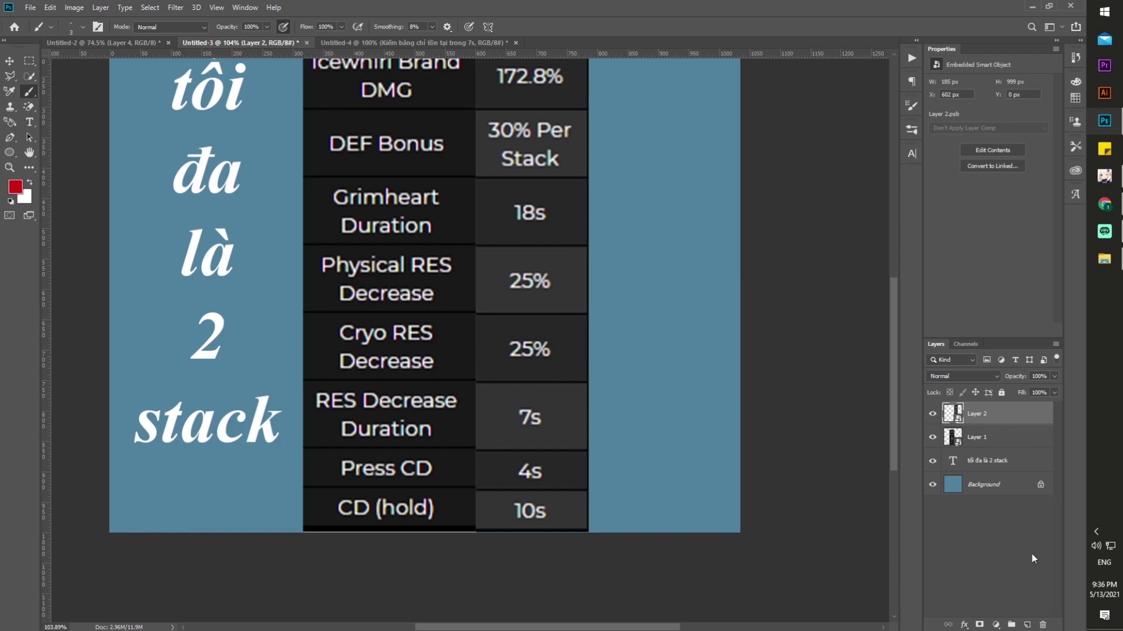
pyautogui.click(1026, 624)
# Brush red boxes around the 7s RES Decrease Duration, 4s Press CD and 10s CD (hold) values.
pyautogui.moveTo(492, 387); pyautogui.dragTo(495, 434)
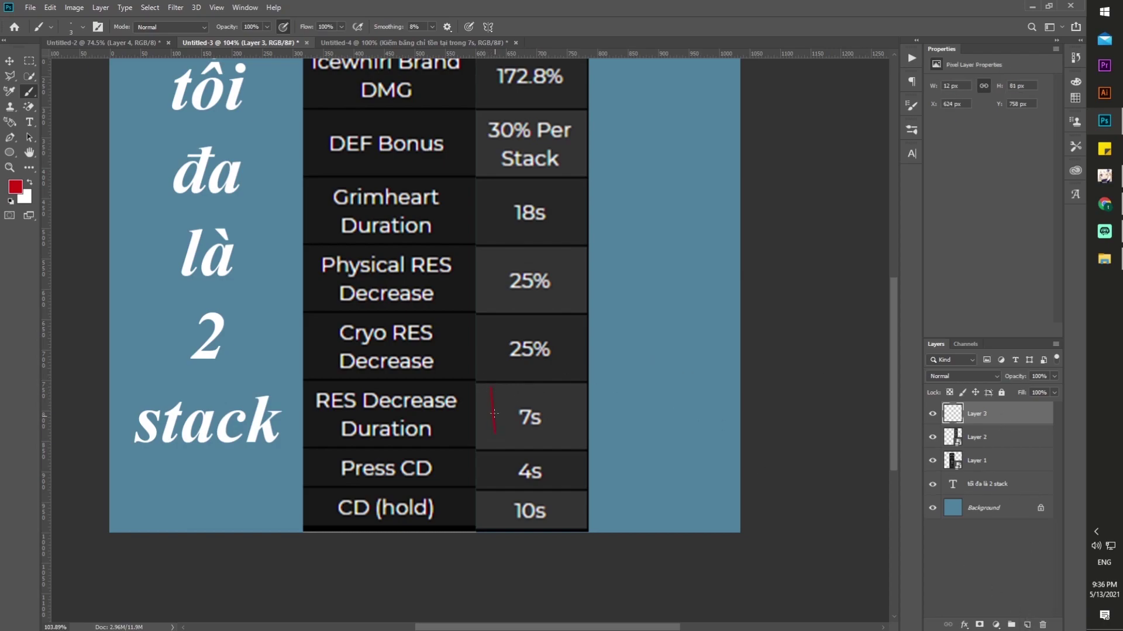
pyautogui.keyDown('shift'); pyautogui.click(576, 396); pyautogui.keyUp('shift')
pyautogui.moveTo(576, 393); pyautogui.dragTo(567, 433)
pyautogui.moveTo(657, 413); pyautogui.dragTo(666, 401)
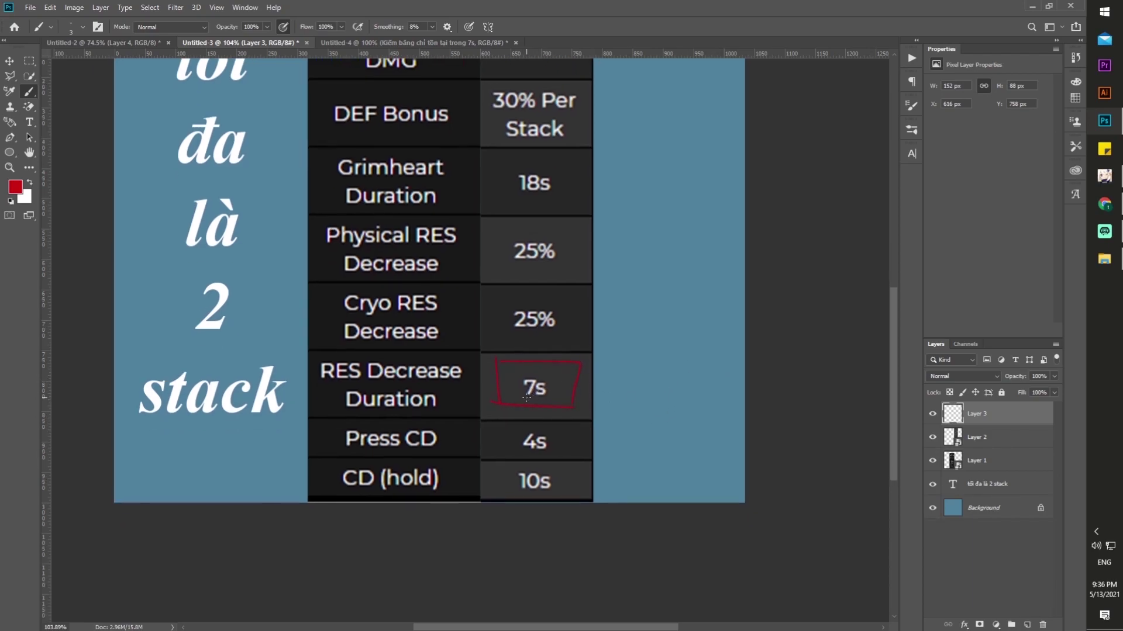
pyautogui.moveTo(577, 459); pyautogui.dragTo(571, 451)
pyautogui.moveTo(504, 414); pyautogui.dragTo(573, 417)
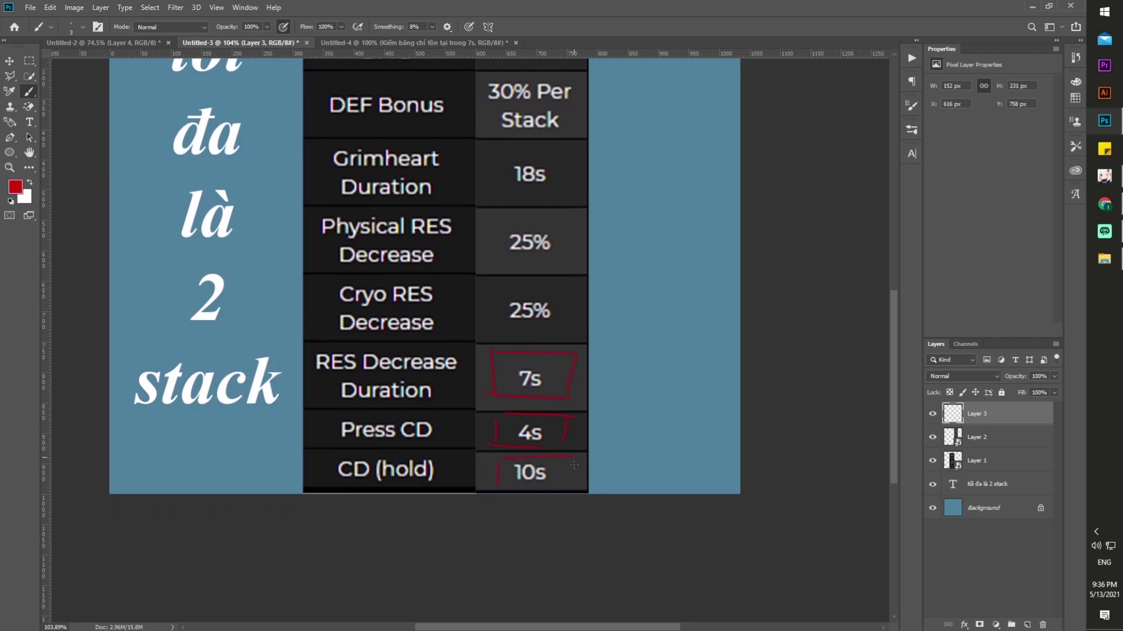
pyautogui.moveTo(574, 462); pyautogui.dragTo(567, 485)
# Outline the 263.52% Press DMG value in red, and delete the annotation layer.
pyautogui.scroll(6, 591, 375)
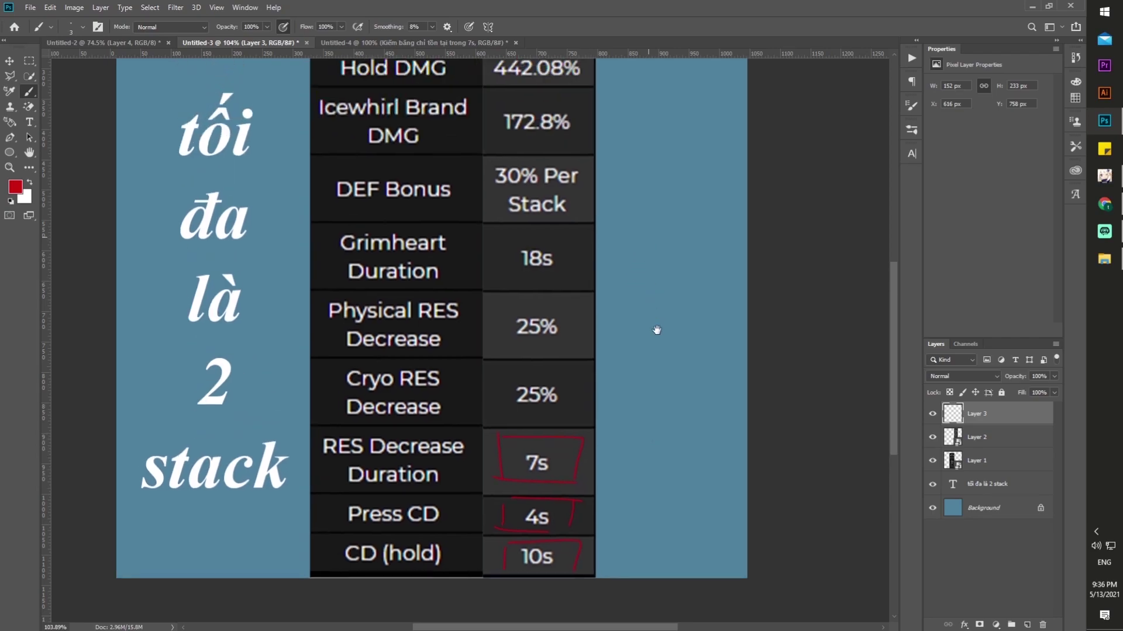
pyautogui.scroll(-5, 694, 326)
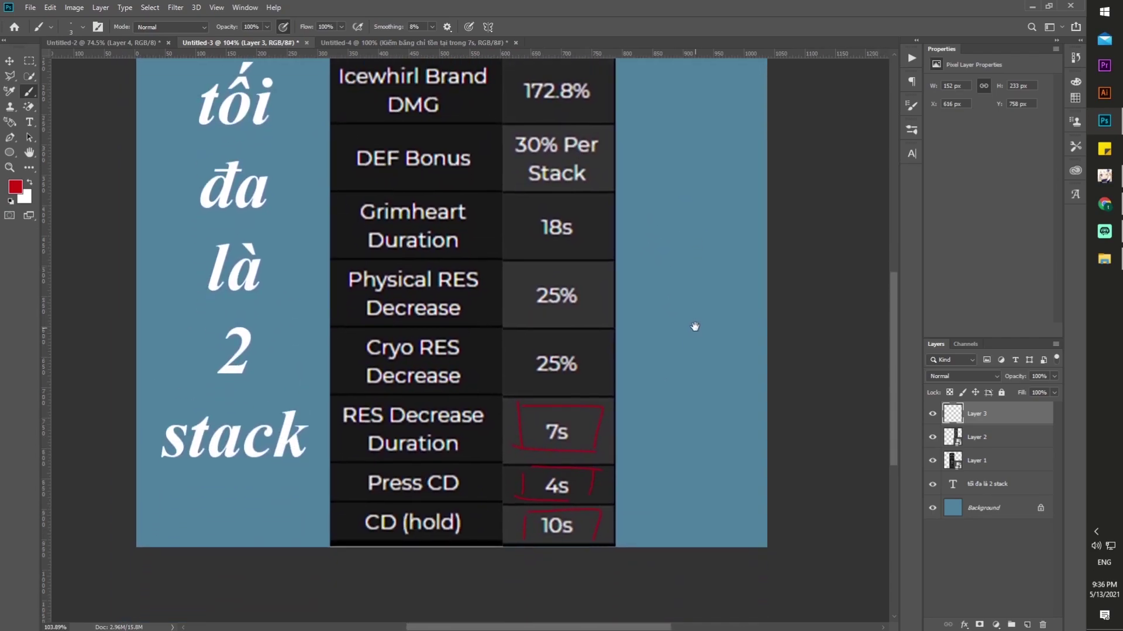
pyautogui.scroll(8, 724, 396)
pyautogui.moveTo(677, 356); pyautogui.dragTo(677, 356)
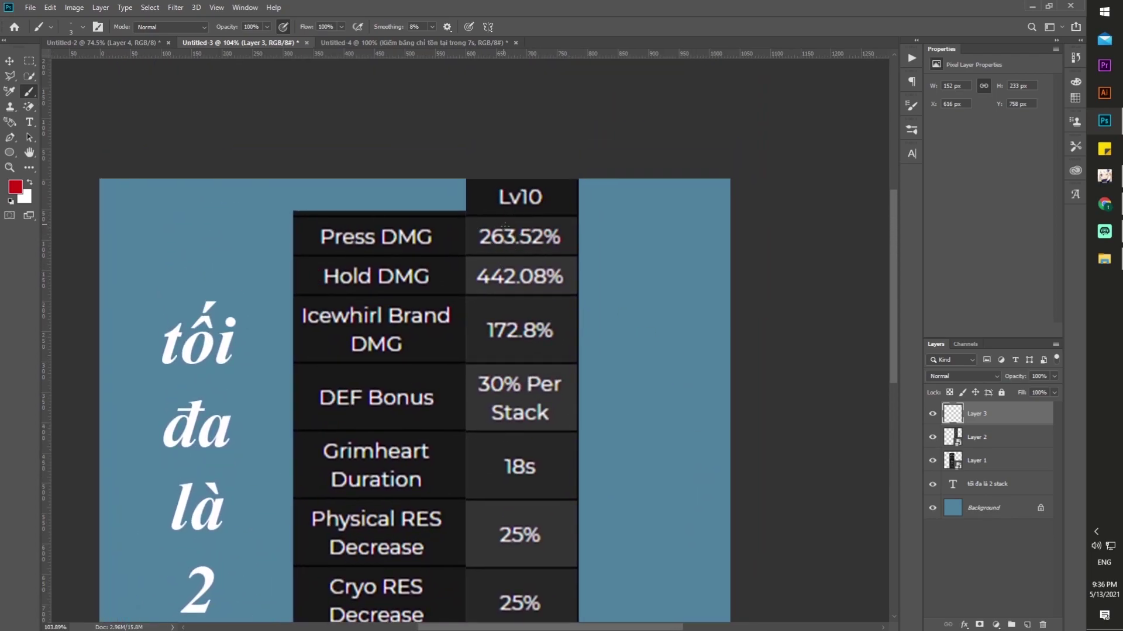
pyautogui.moveTo(488, 222); pyautogui.dragTo(584, 221)
pyautogui.moveTo(489, 221); pyautogui.dragTo(462, 239)
pyautogui.moveTo(580, 223); pyautogui.dragTo(577, 256)
pyautogui.hotkey('ctrl', 'e')
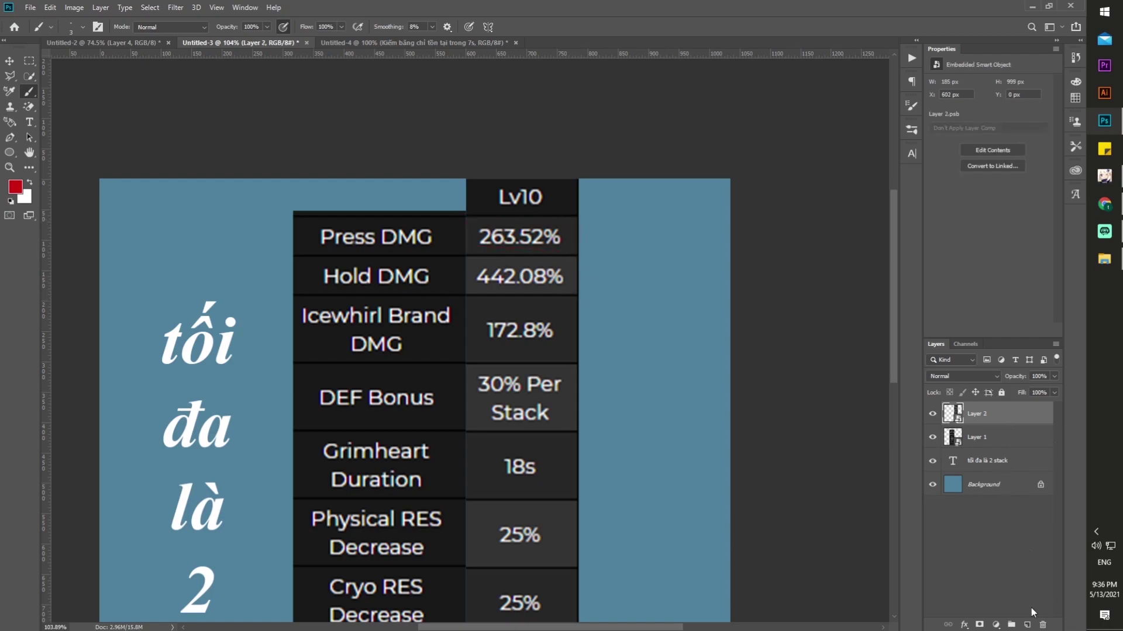
# Add a new layer, brush a red line above the Press DMG value, and delete that layer.
pyautogui.click(1027, 625)
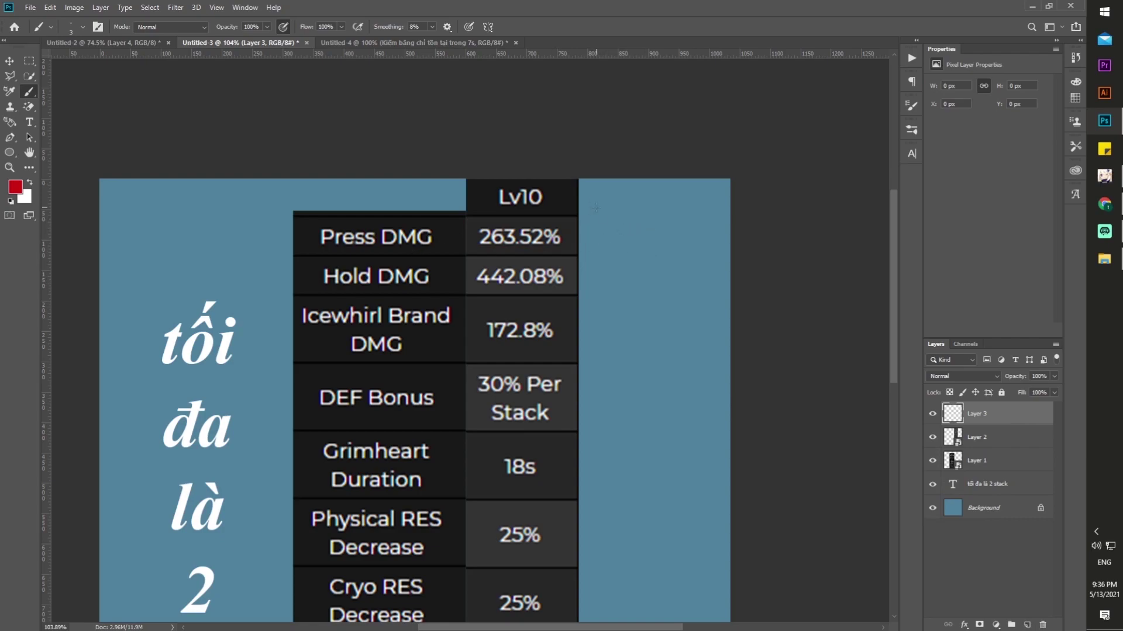
pyautogui.moveTo(468, 222); pyautogui.dragTo(530, 224)
pyautogui.press('Delete')
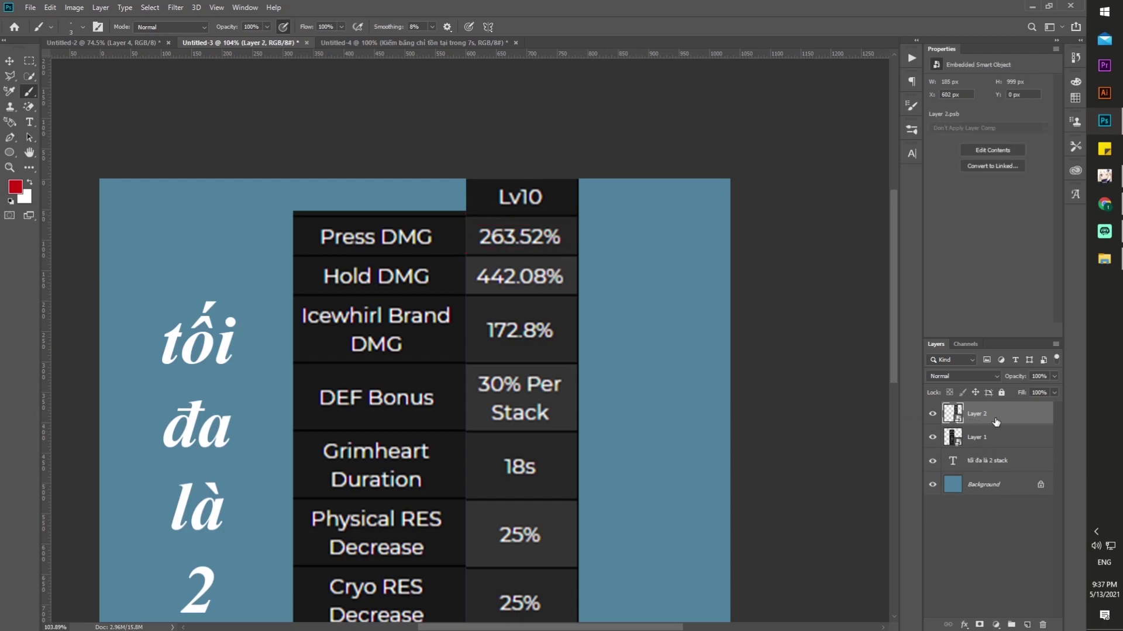
# Switch to the Untitled-4 document and add an empty layer above the title text.
pyautogui.click(398, 43)
pyautogui.click(284, 41)
pyautogui.click(445, 43)
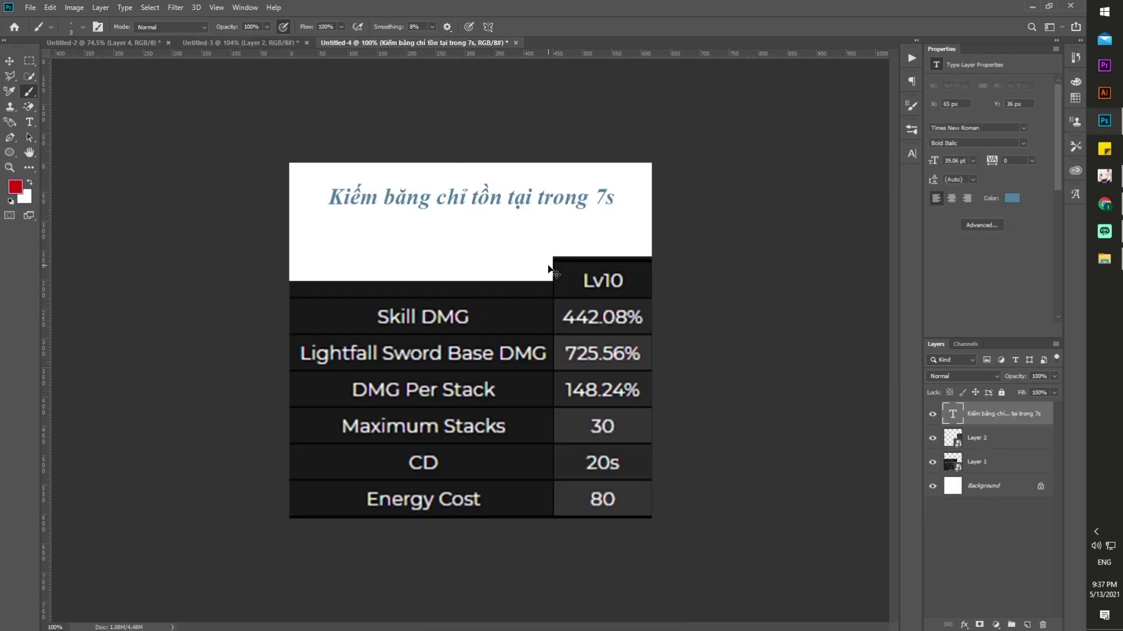
pyautogui.click(1026, 625)
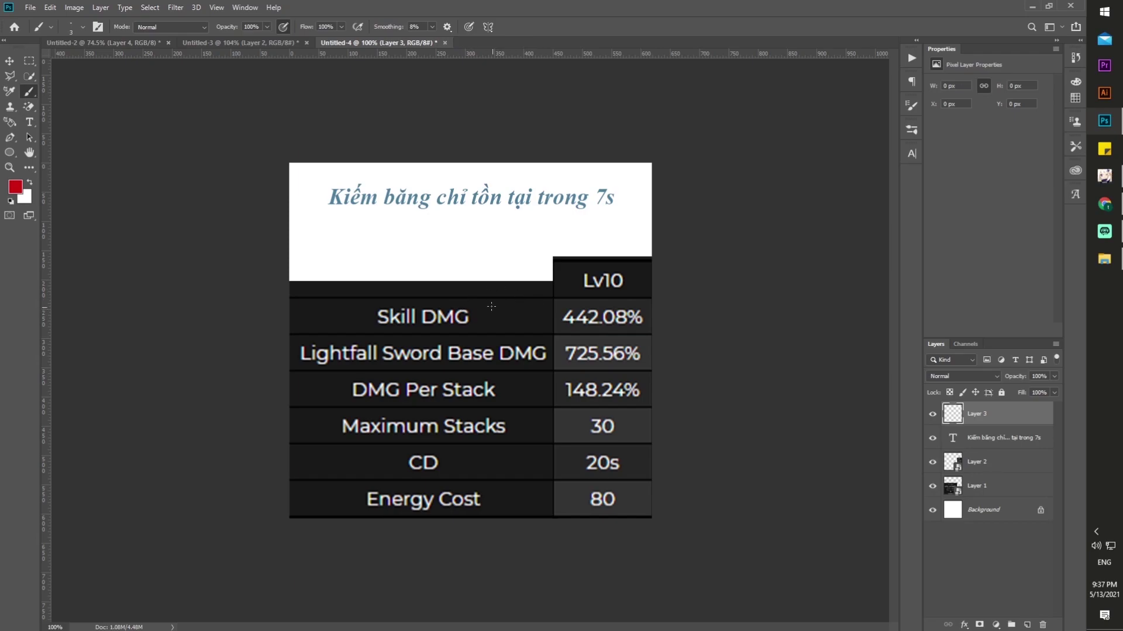
pyautogui.moveTo(506, 304); pyautogui.dragTo(541, 326)
pyautogui.hotkey('ctrl', 'z')
pyautogui.hotkey('ctrl', 'z')
# Box the 442.08% Skill DMG value in red and connect it to a handwritten note "Băng" below the title.
pyautogui.moveTo(560, 306); pyautogui.dragTo(645, 306)
pyautogui.moveTo(553, 300)
pyautogui.mouseDown()
pyautogui.moveTo(501, 238)
pyautogui.moveTo(517, 238)
pyautogui.mouseUp()
pyautogui.moveTo(436, 215)
pyautogui.mouseDown()
pyautogui.moveTo(435, 238)
pyautogui.moveTo(454, 236)
pyautogui.moveTo(451, 245)
pyautogui.moveTo(471, 229)
pyautogui.moveTo(488, 256)
pyautogui.moveTo(453, 222)
pyautogui.mouseUp()
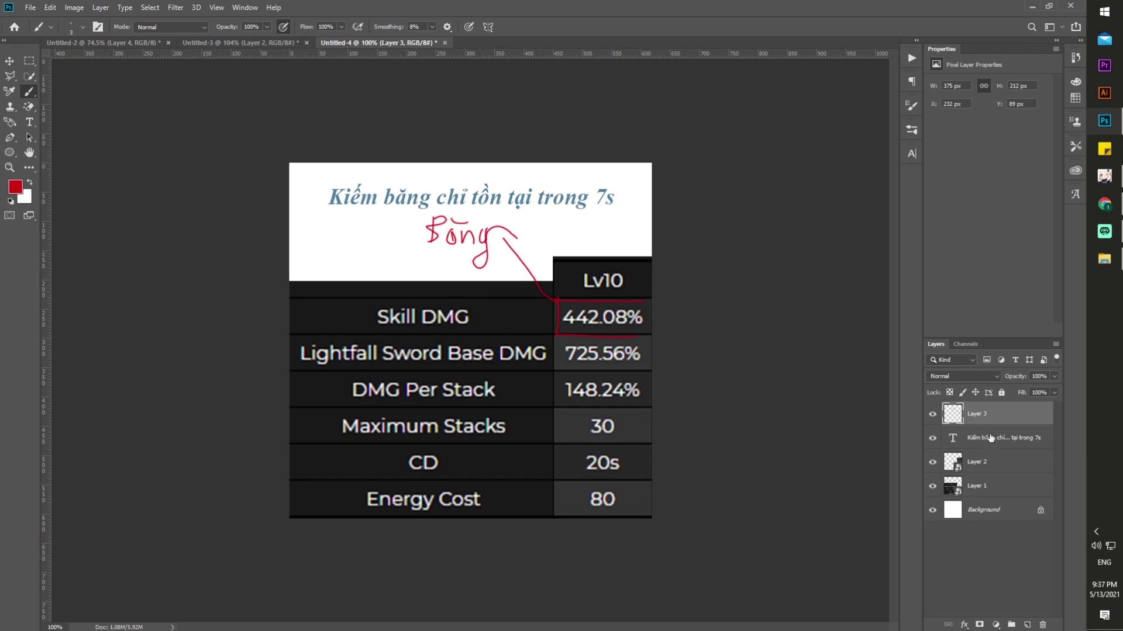
# Delete the layer holding the Skill DMG annotations and create a fresh empty layer.
pyautogui.press('Delete')
pyautogui.click(1026, 625)
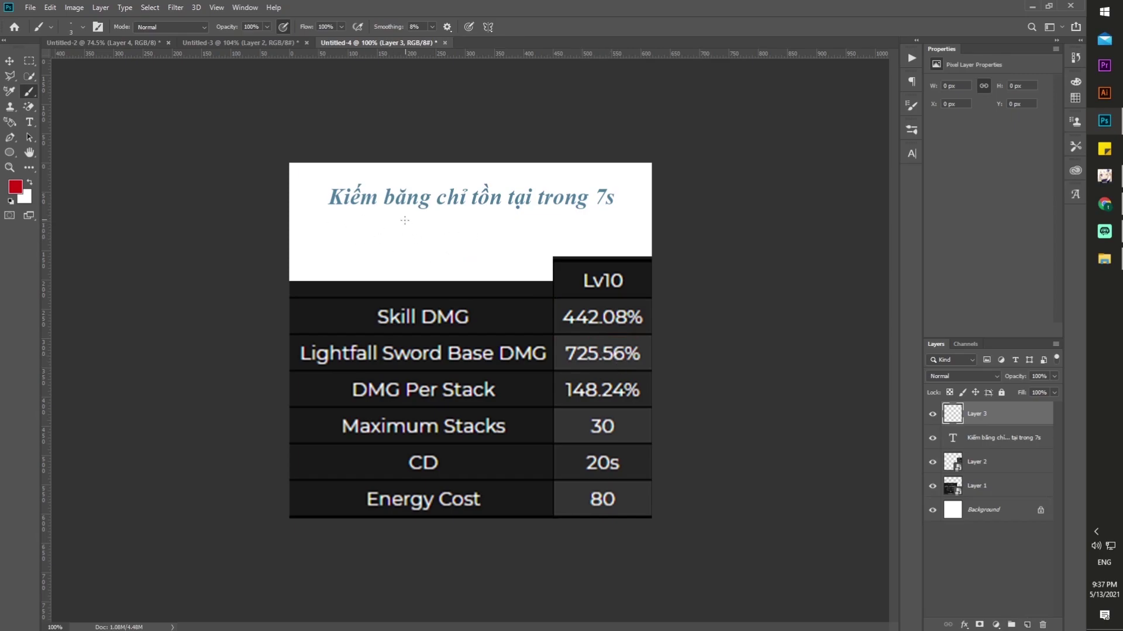
pyautogui.moveTo(405, 221)
pyautogui.mouseDown()
pyautogui.moveTo(386, 245)
pyautogui.moveTo(408, 225)
pyautogui.moveTo(424, 239)
pyautogui.moveTo(412, 264)
pyautogui.moveTo(398, 238)
pyautogui.moveTo(413, 263)
pyautogui.moveTo(405, 273)
pyautogui.moveTo(405, 262)
pyautogui.mouseUp()
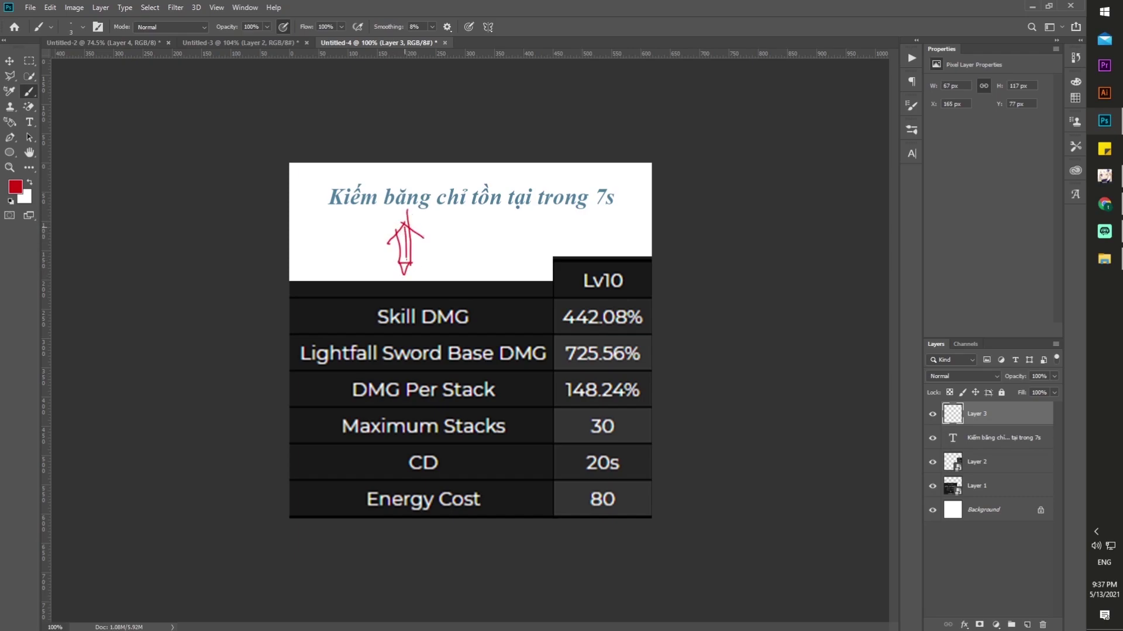
pyautogui.hotkey('ctrl', 'z')
pyautogui.hotkey('ctrl', 'z')
pyautogui.hotkey('ctrl', 'z')
pyautogui.hotkey('ctrl', 'z')
pyautogui.hotkey('ctrl', 'z')
pyautogui.hotkey('ctrl', 'z')
pyautogui.hotkey('ctrl', 'z')
# Sketch a small horizontal red sword below the title and brush a box around the title text.
pyautogui.moveTo(368, 247)
pyautogui.mouseDown()
pyautogui.moveTo(440, 250)
pyautogui.moveTo(428, 262)
pyautogui.moveTo(374, 245)
pyautogui.moveTo(382, 268)
pyautogui.moveTo(371, 234)
pyautogui.moveTo(370, 260)
pyautogui.moveTo(350, 254)
pyautogui.moveTo(374, 238)
pyautogui.mouseUp()
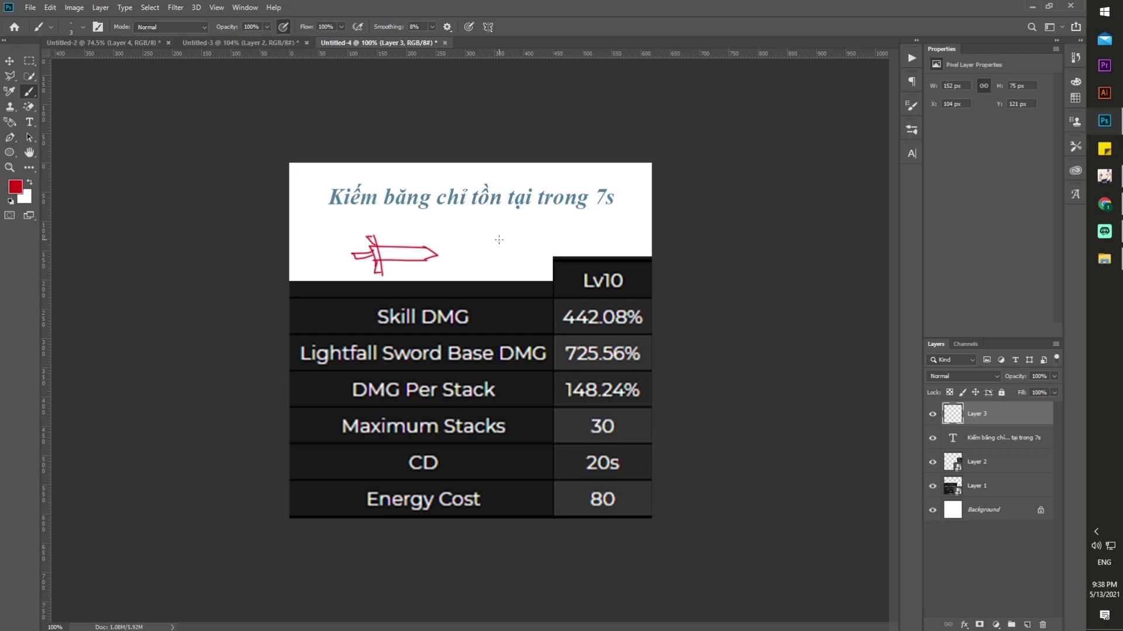
pyautogui.moveTo(323, 174)
pyautogui.mouseDown()
pyautogui.moveTo(623, 178)
pyautogui.moveTo(627, 187)
pyautogui.moveTo(320, 200)
pyautogui.moveTo(355, 226)
pyautogui.moveTo(654, 227)
pyautogui.mouseUp()
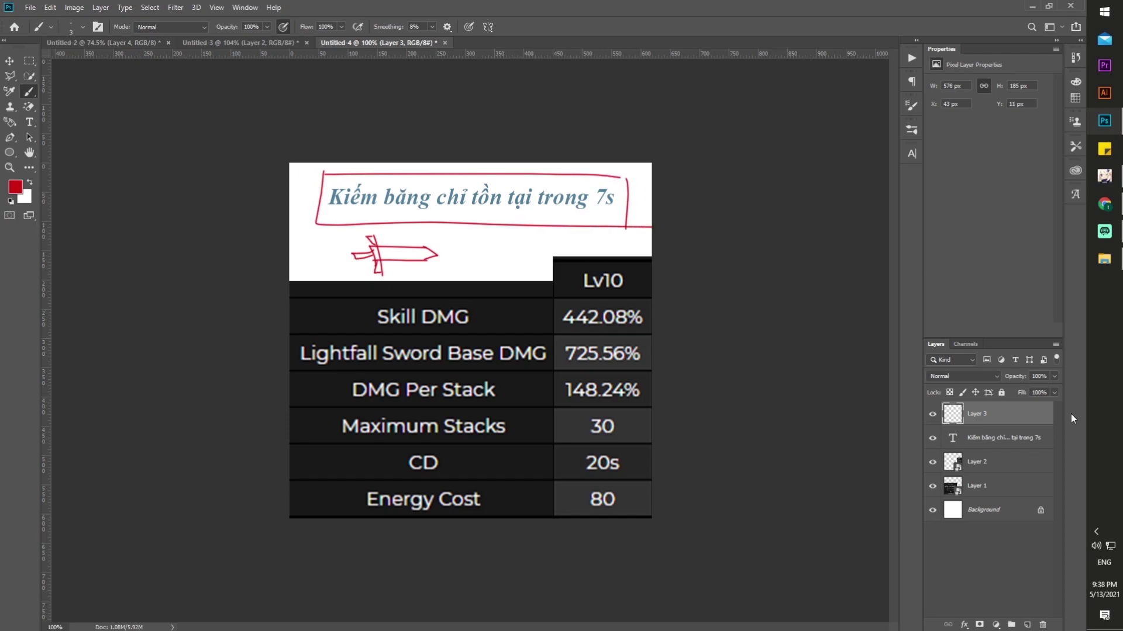
# Add a new Layer 4, delete the annotated Layer 3, and make Layer 4 active.
pyautogui.click(1028, 625)
pyautogui.click(999, 440)
pyautogui.press('Delete')
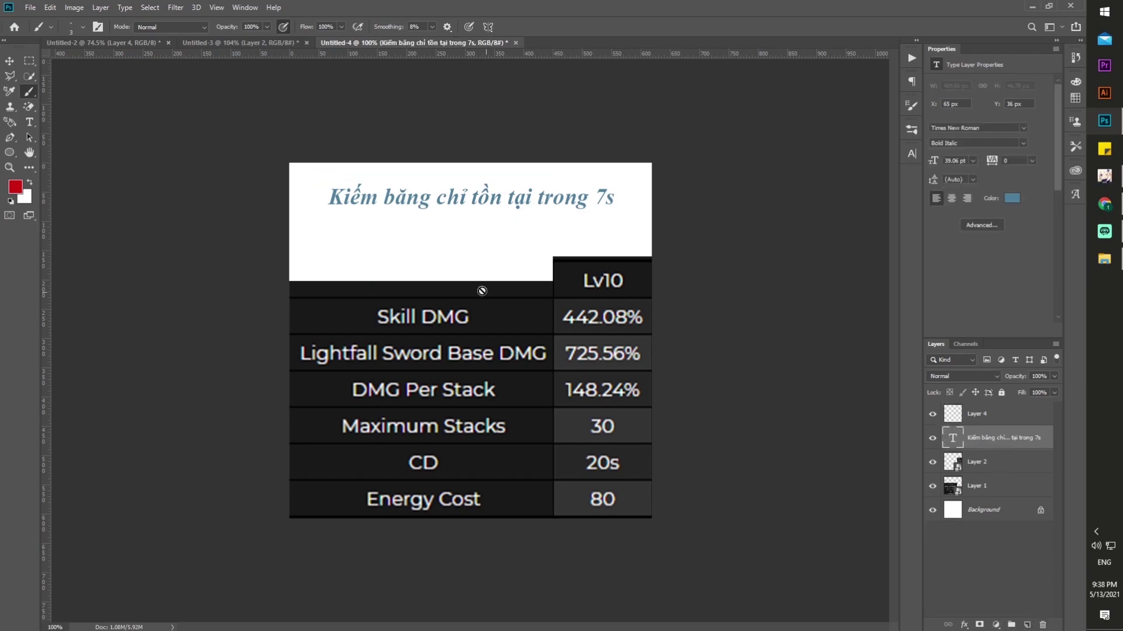
pyautogui.click(982, 415)
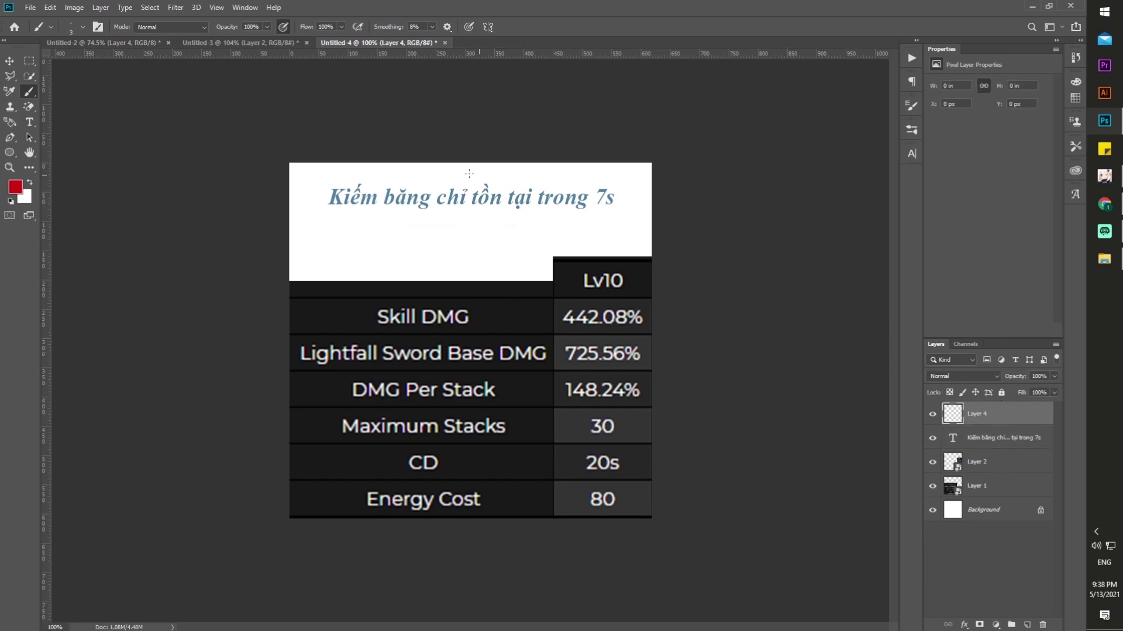
# Circle "Kiếm" and frame the rest of the title in red, and handwrite "ĐT + E" below with the E circled.
pyautogui.moveTo(324, 178)
pyautogui.mouseDown()
pyautogui.moveTo(321, 188)
pyautogui.moveTo(390, 199)
pyautogui.moveTo(331, 176)
pyautogui.mouseUp()
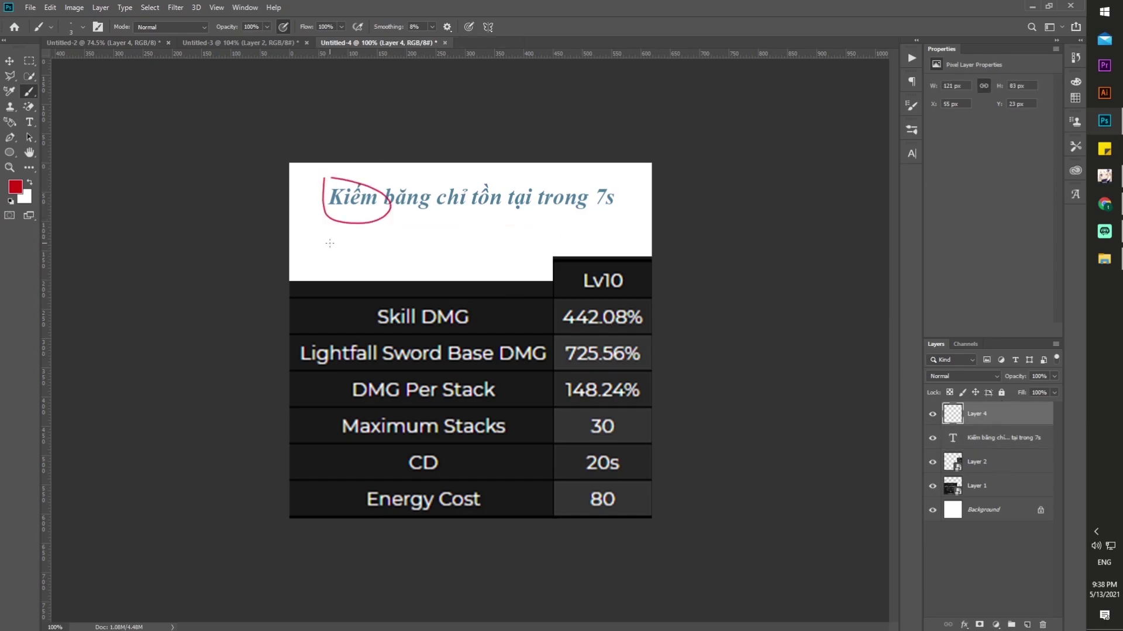
pyautogui.moveTo(325, 240)
pyautogui.mouseDown()
pyautogui.moveTo(329, 270)
pyautogui.moveTo(347, 249)
pyautogui.moveTo(389, 239)
pyautogui.moveTo(378, 258)
pyautogui.moveTo(416, 259)
pyautogui.mouseUp()
pyautogui.moveTo(417, 251)
pyautogui.mouseDown()
pyautogui.moveTo(445, 255)
pyautogui.moveTo(461, 236)
pyautogui.moveTo(459, 245)
pyautogui.mouseUp()
pyautogui.moveTo(447, 255)
pyautogui.mouseDown()
pyautogui.moveTo(462, 253)
pyautogui.moveTo(442, 220)
pyautogui.mouseUp()
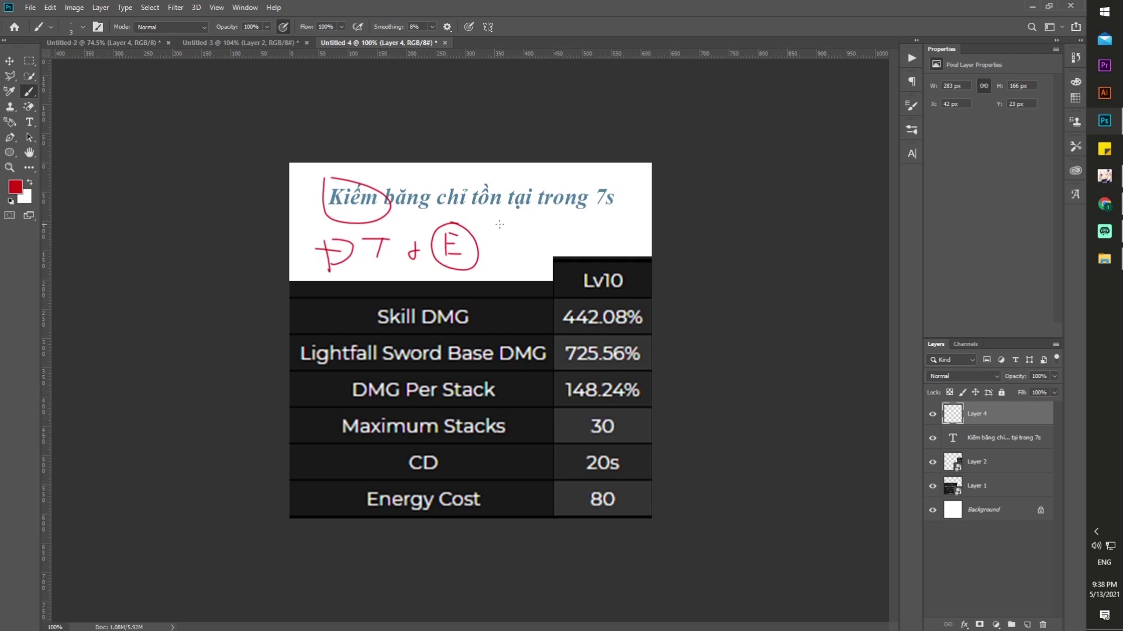
pyautogui.moveTo(377, 179)
pyautogui.mouseDown()
pyautogui.moveTo(637, 181)
pyautogui.moveTo(635, 206)
pyautogui.mouseUp()
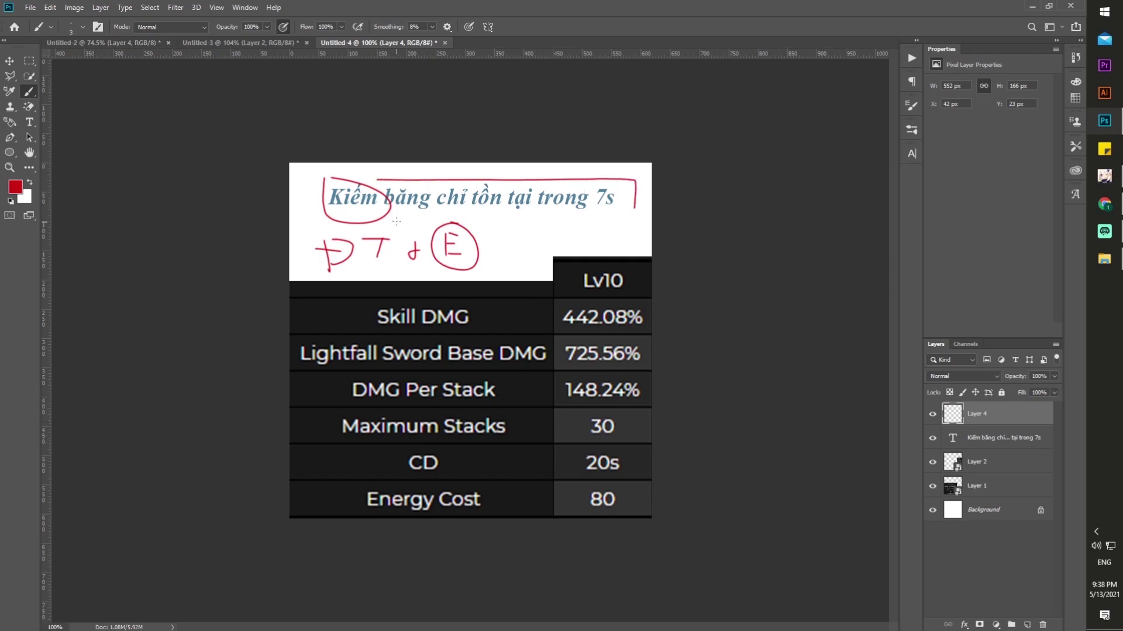
pyautogui.moveTo(393, 215); pyautogui.dragTo(623, 219)
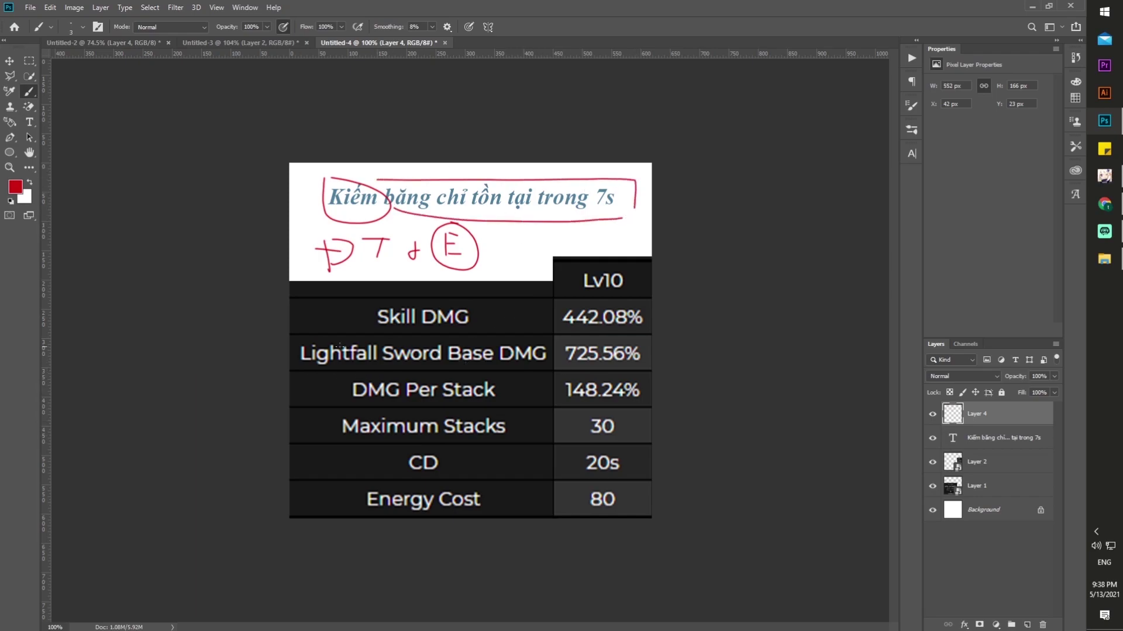
# Brush red outlines around the Lightfall Sword Base DMG label and its 725.56% value.
pyautogui.moveTo(291, 340); pyautogui.dragTo(553, 340)
pyautogui.moveTo(293, 341)
pyautogui.mouseDown()
pyautogui.moveTo(292, 374)
pyautogui.moveTo(558, 373)
pyautogui.mouseUp()
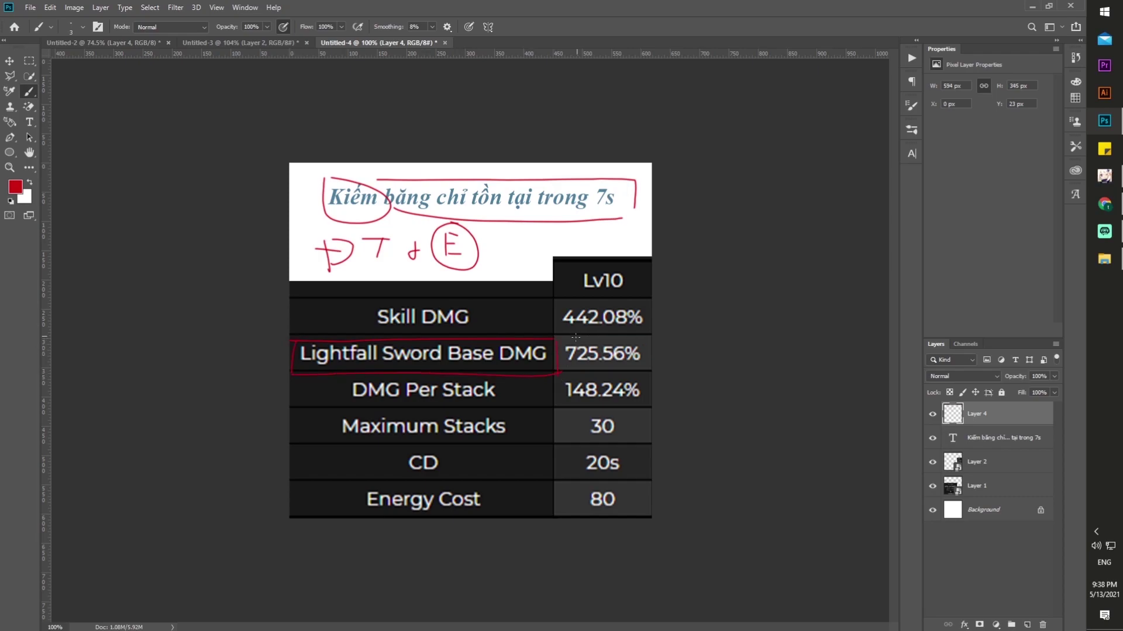
pyautogui.moveTo(551, 371); pyautogui.dragTo(650, 371)
# Draw an arrow up from the 725.56% value and handwrite "VT Trắng" below the title.
pyautogui.moveTo(556, 337)
pyautogui.mouseDown()
pyautogui.moveTo(519, 253)
pyautogui.moveTo(542, 263)
pyautogui.mouseUp()
pyautogui.moveTo(499, 231)
pyautogui.mouseDown()
pyautogui.moveTo(543, 226)
pyautogui.moveTo(524, 250)
pyautogui.moveTo(582, 231)
pyautogui.moveTo(573, 248)
pyautogui.moveTo(588, 230)
pyautogui.mouseUp()
pyautogui.moveTo(599, 251)
pyautogui.mouseDown()
pyautogui.moveTo(618, 228)
pyautogui.moveTo(618, 251)
pyautogui.moveTo(625, 230)
pyautogui.moveTo(641, 257)
pyautogui.mouseUp()
pyautogui.moveTo(610, 221)
pyautogui.mouseDown()
pyautogui.moveTo(617, 231)
pyautogui.moveTo(625, 214)
pyautogui.mouseUp()
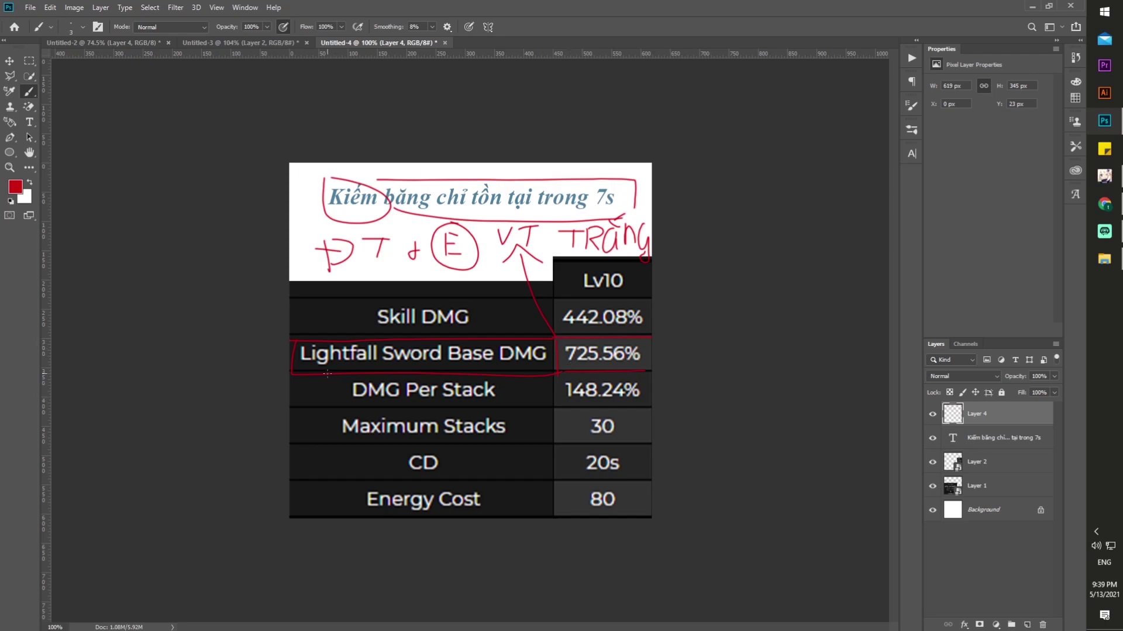
# Add red emphasis strokes beneath the "ĐT + E" note, above the title and beneath the "VT" note.
pyautogui.moveTo(312, 273); pyautogui.dragTo(475, 276)
pyautogui.moveTo(564, 174); pyautogui.dragTo(575, 176)
pyautogui.moveTo(517, 263); pyautogui.dragTo(531, 260)
# Delete the annotated Layer 4 and add a new empty layer on top.
pyautogui.moveTo(965, 417)
pyautogui.mouseDown()
pyautogui.moveTo(997, 625)
pyautogui.moveTo(1043, 625)
pyautogui.mouseUp()
pyautogui.click(1027, 625)
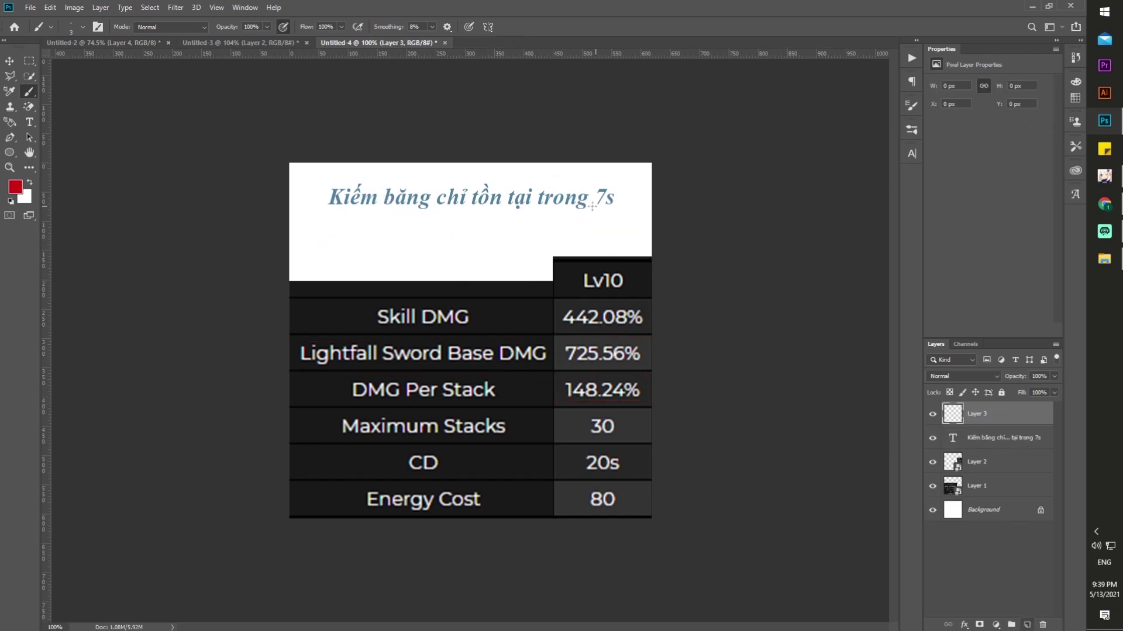
# Handwrite "150 x 8=" in red with the brush on the white area below the title.
pyautogui.moveTo(322, 241)
pyautogui.mouseDown()
pyautogui.moveTo(335, 228)
pyautogui.moveTo(331, 254)
pyautogui.mouseUp()
pyautogui.moveTo(325, 255)
pyautogui.mouseDown()
pyautogui.moveTo(353, 227)
pyautogui.moveTo(344, 247)
pyautogui.moveTo(354, 255)
pyautogui.moveTo(386, 231)
pyautogui.moveTo(417, 248)
pyautogui.mouseUp()
pyautogui.moveTo(418, 238)
pyautogui.mouseDown()
pyautogui.moveTo(408, 249)
pyautogui.moveTo(451, 235)
pyautogui.mouseUp()
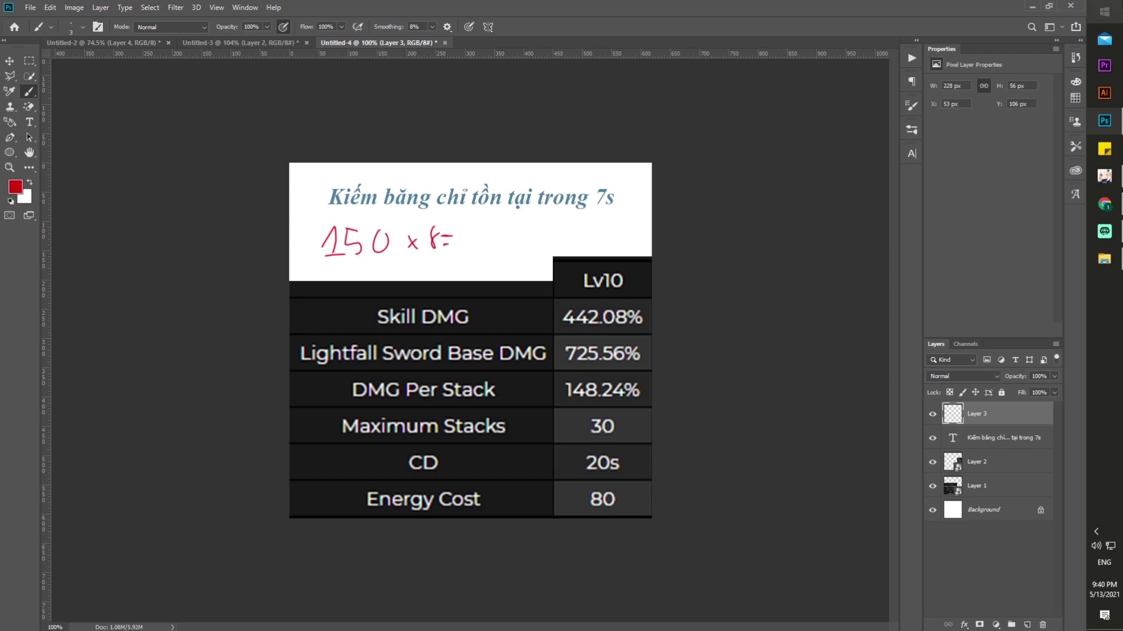
# Switch to Calculator, multiply 150 by 8, and close it to return to the document.
pyautogui.press('super')
pyautogui.click(830, 353)
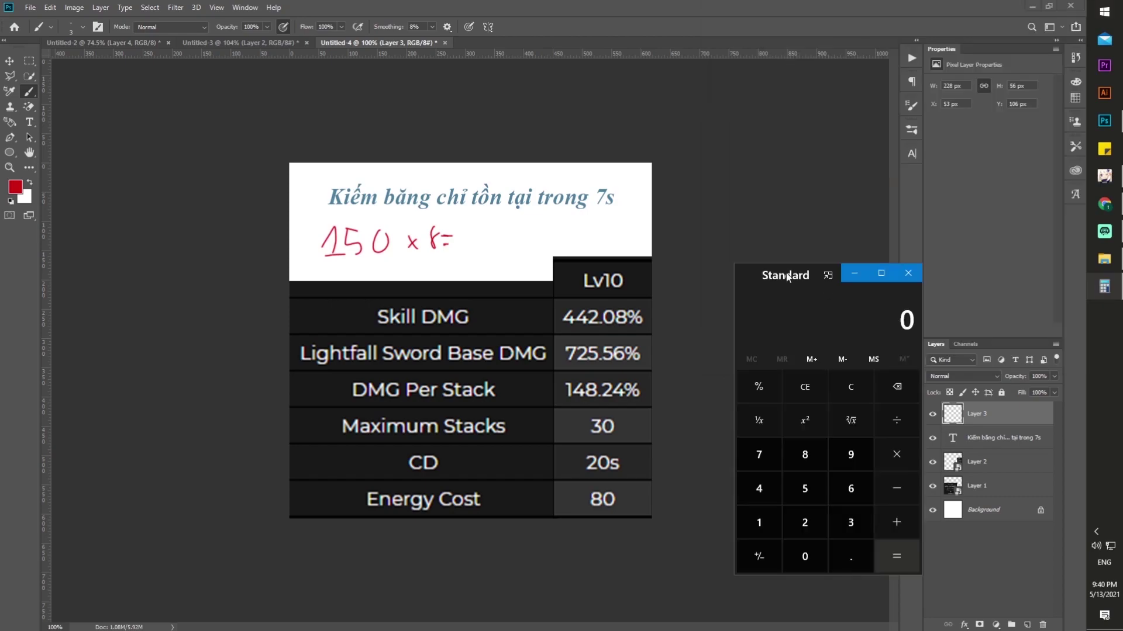
pyautogui.click(759, 525)
pyautogui.click(804, 494)
pyautogui.click(805, 557)
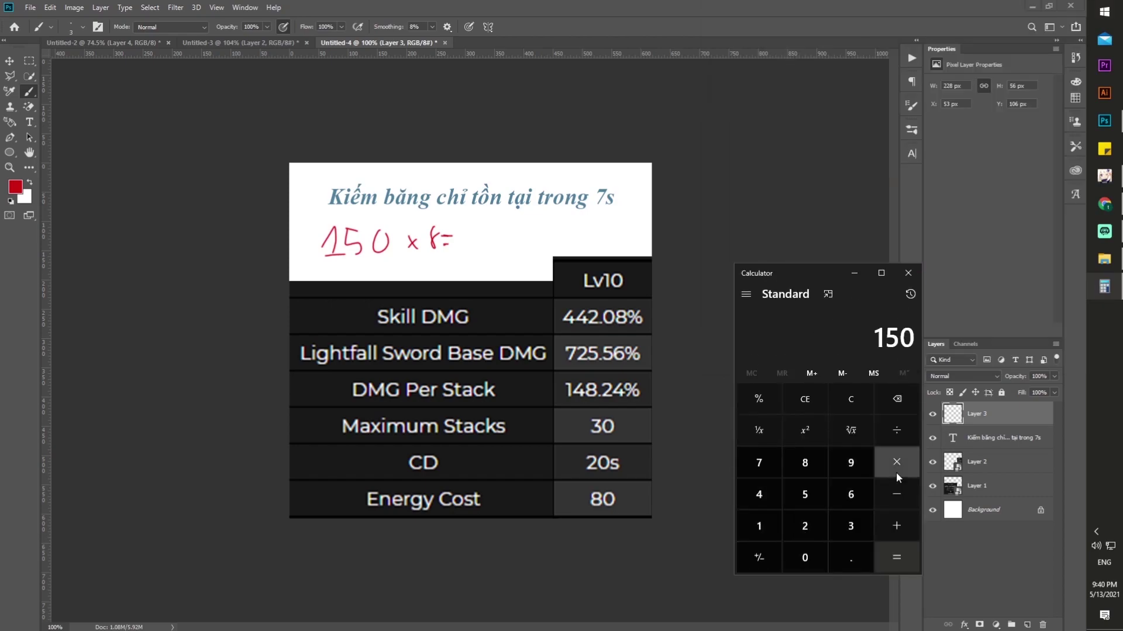
pyautogui.click(896, 472)
pyautogui.click(805, 471)
pyautogui.click(901, 560)
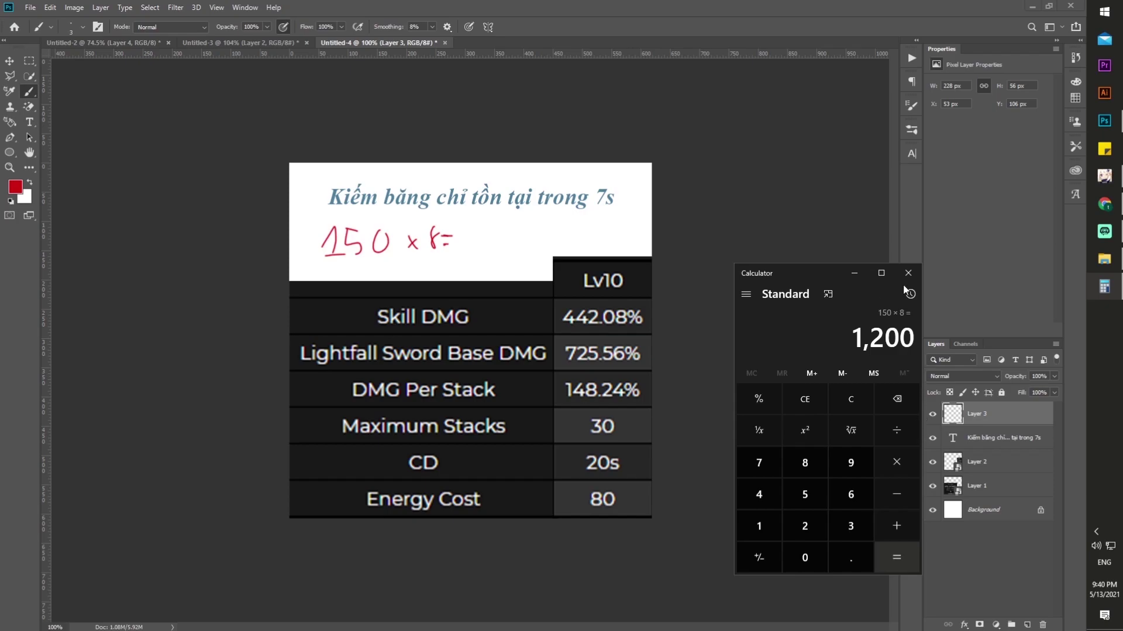
pyautogui.click(908, 273)
# Handwrite "1,200 Dame" in red after the equals sign and underline the word "Dame".
pyautogui.moveTo(476, 233); pyautogui.dragTo(481, 249)
pyautogui.moveTo(476, 250)
pyautogui.mouseDown()
pyautogui.moveTo(523, 250)
pyautogui.moveTo(538, 228)
pyautogui.moveTo(552, 245)
pyautogui.moveTo(559, 227)
pyautogui.moveTo(581, 242)
pyautogui.moveTo(594, 231)
pyautogui.mouseUp()
pyautogui.moveTo(598, 226)
pyautogui.mouseDown()
pyautogui.moveTo(604, 239)
pyautogui.moveTo(606, 221)
pyautogui.moveTo(629, 233)
pyautogui.moveTo(635, 222)
pyautogui.moveTo(639, 235)
pyautogui.mouseUp()
pyautogui.moveTo(573, 248); pyautogui.dragTo(635, 244)
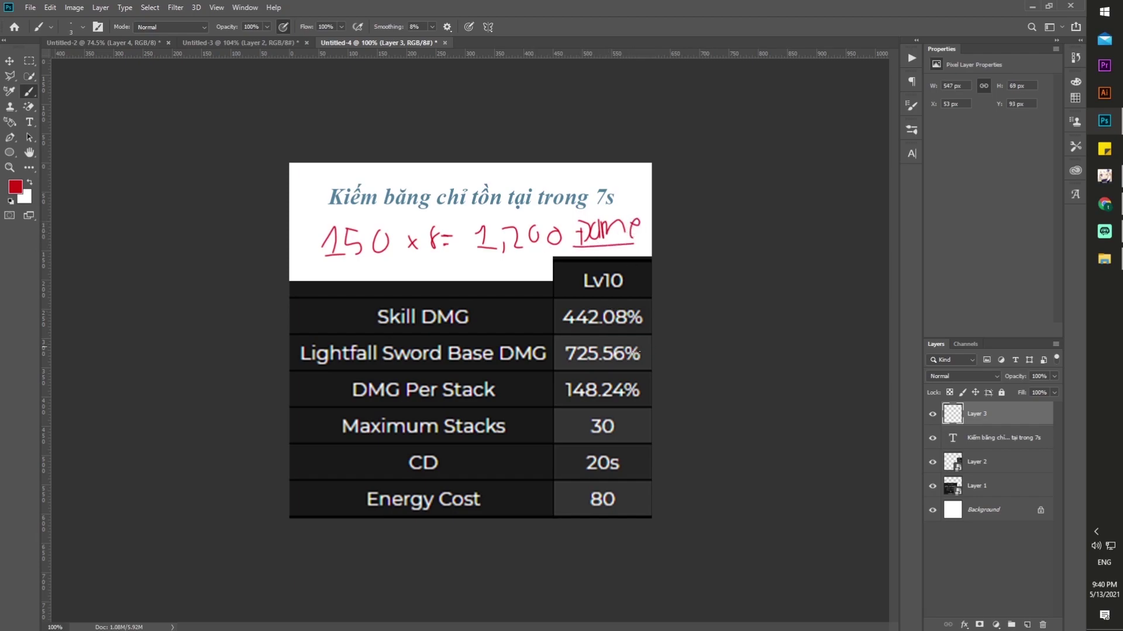
# Handwrite "VT" below 1,200, underline part of the title, and draw an outline around "150 x 8" with an arrow to "VT".
pyautogui.moveTo(494, 261)
pyautogui.mouseDown()
pyautogui.moveTo(503, 279)
pyautogui.moveTo(523, 264)
pyautogui.mouseUp()
pyautogui.moveTo(533, 263)
pyautogui.mouseDown()
pyautogui.moveTo(560, 262)
pyautogui.moveTo(537, 261)
pyautogui.mouseUp()
pyautogui.moveTo(544, 262); pyautogui.dragTo(544, 280)
pyautogui.moveTo(460, 217)
pyautogui.mouseDown()
pyautogui.moveTo(460, 244)
pyautogui.moveTo(564, 206)
pyautogui.mouseUp()
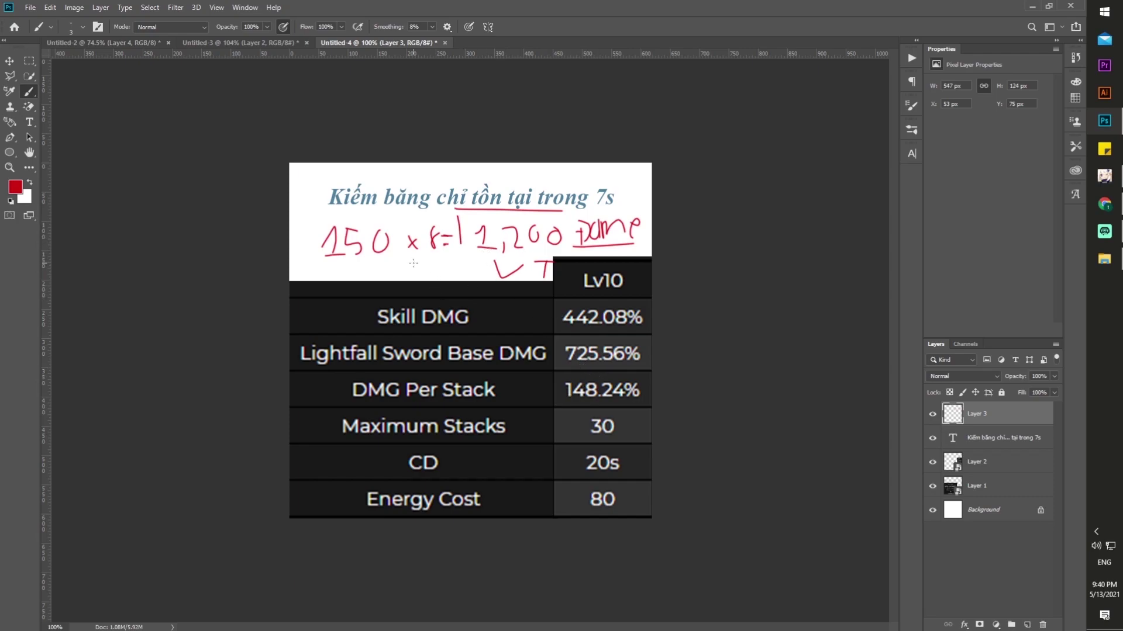
pyautogui.moveTo(298, 220)
pyautogui.mouseDown()
pyautogui.moveTo(446, 217)
pyautogui.moveTo(312, 288)
pyautogui.moveTo(453, 281)
pyautogui.moveTo(483, 270)
pyautogui.mouseUp()
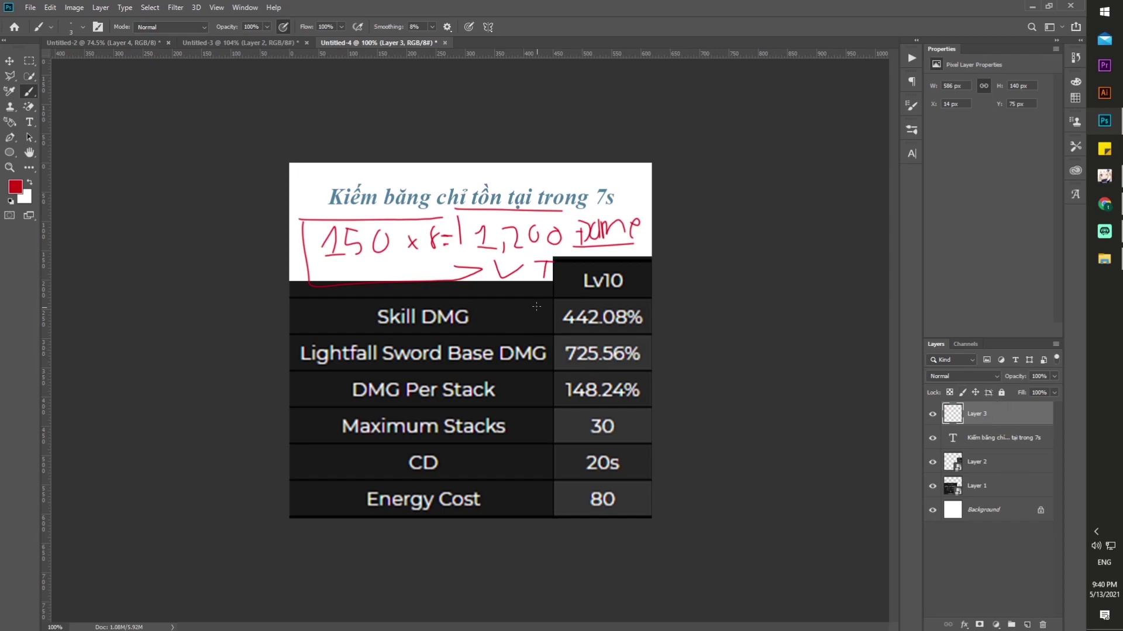
# Delete the annotated Layer 3.
pyautogui.press('Delete')
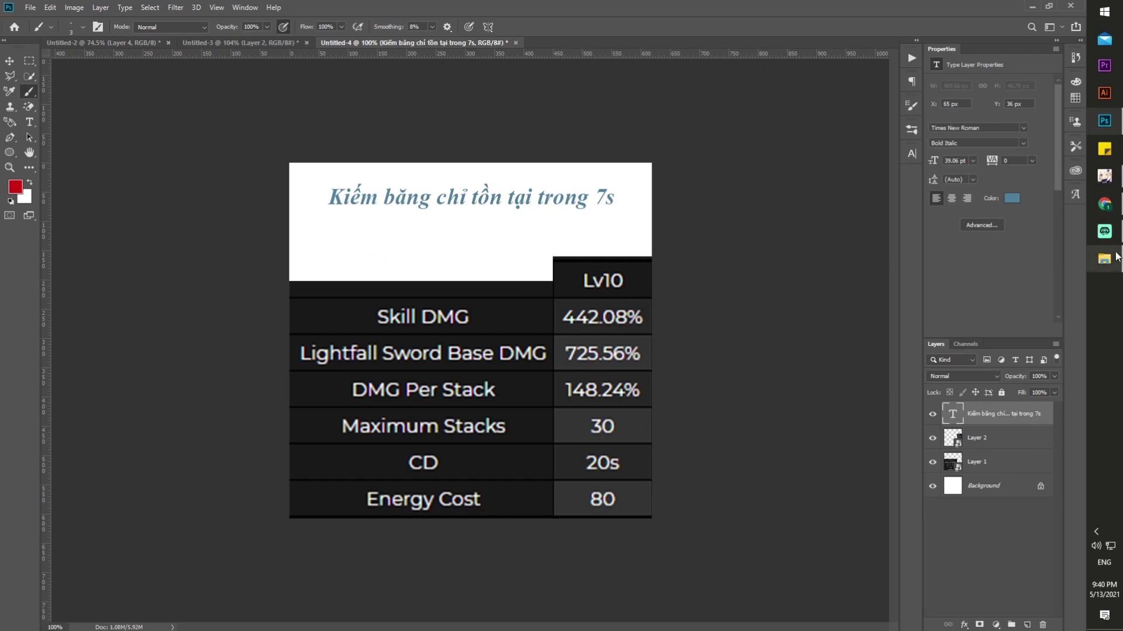
pyautogui.click(1104, 259)
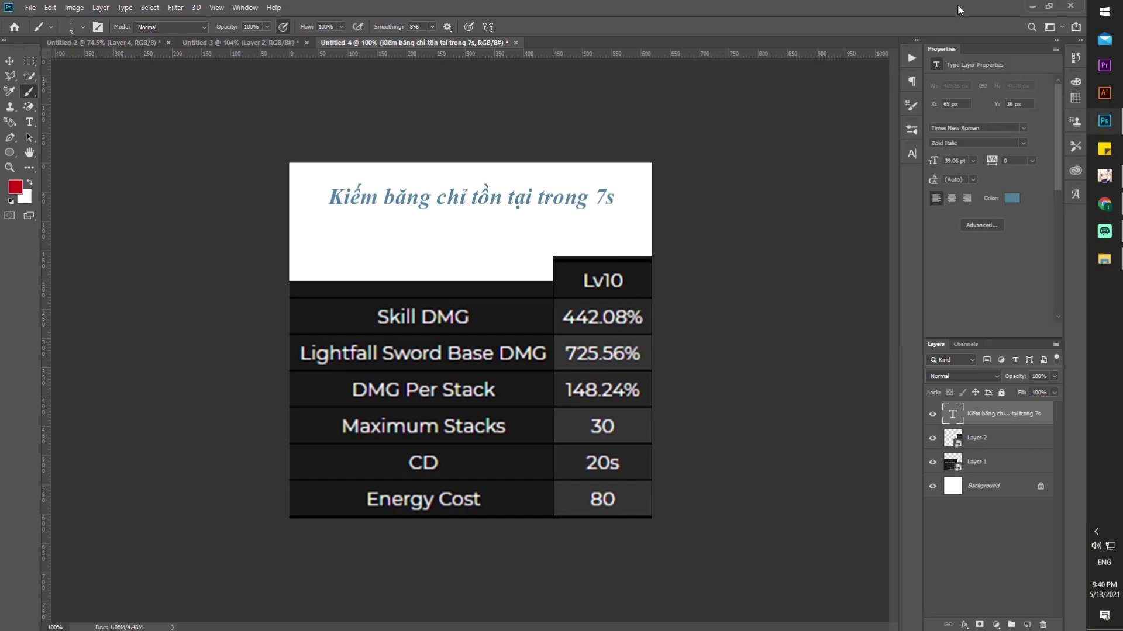
pyautogui.click(1116, 128)
# Switch to Calculator, add 1200 and 725, and close it to return to the document.
pyautogui.click(1104, 12)
pyautogui.click(1032, 276)
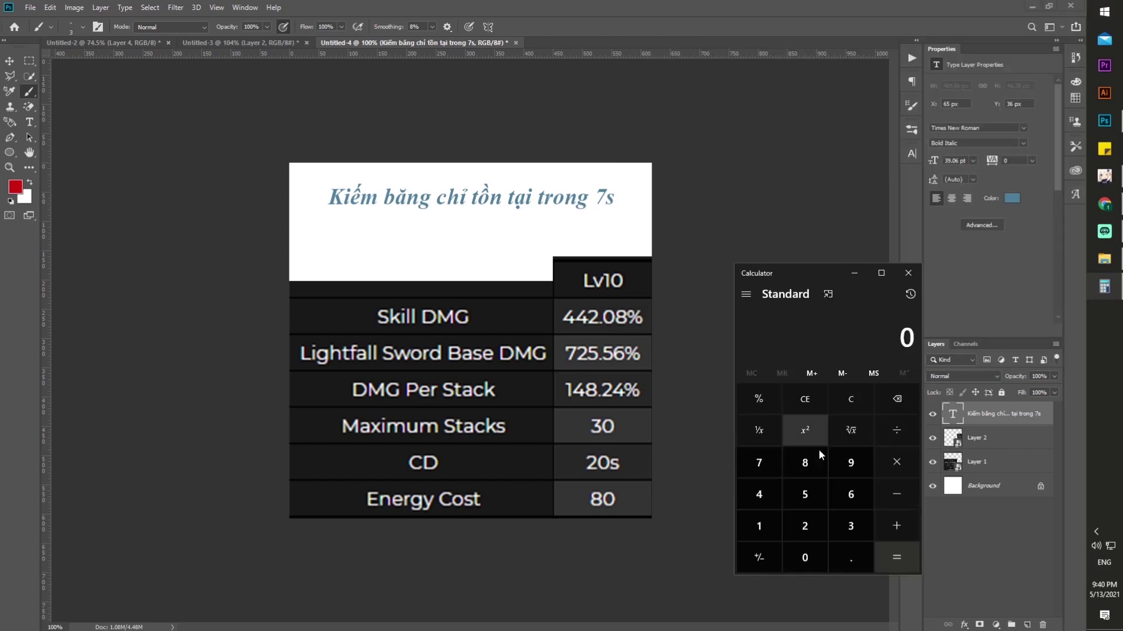
pyautogui.click(759, 526)
pyautogui.click(804, 526)
pyautogui.click(805, 557)
pyautogui.click(804, 557)
pyautogui.click(896, 526)
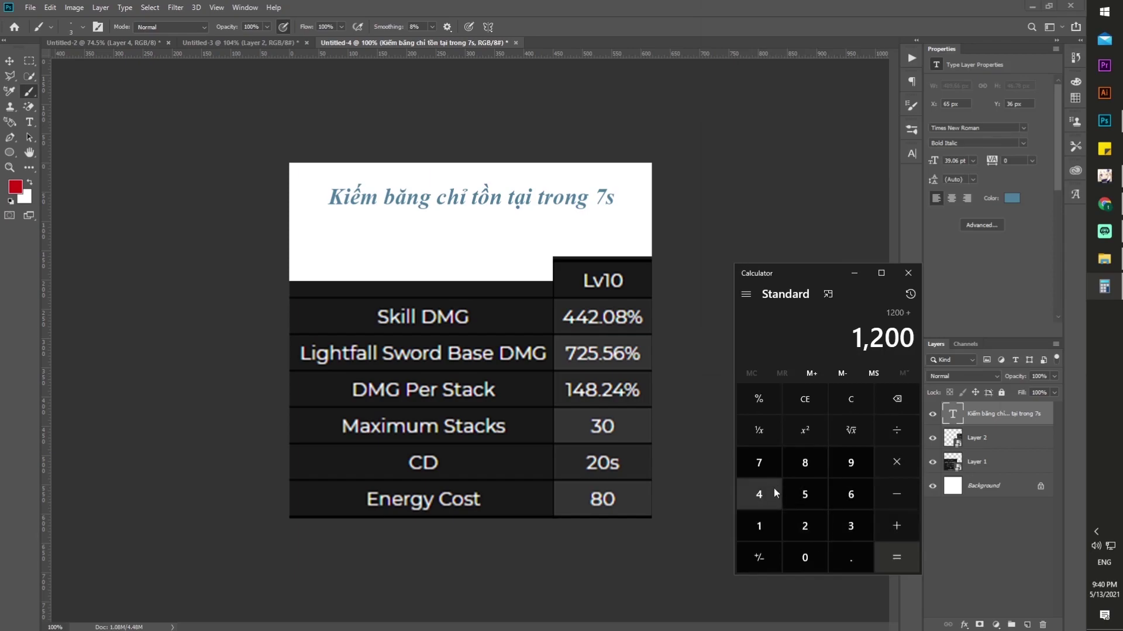
pyautogui.click(759, 463)
pyautogui.click(804, 526)
pyautogui.click(805, 495)
pyautogui.click(878, 549)
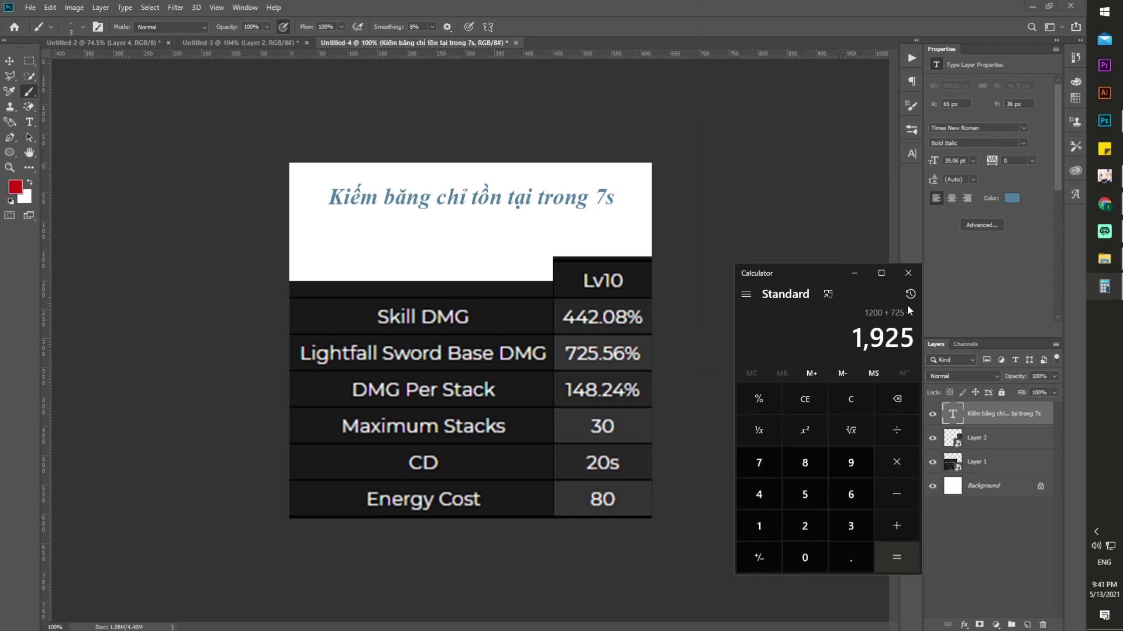
pyautogui.click(907, 273)
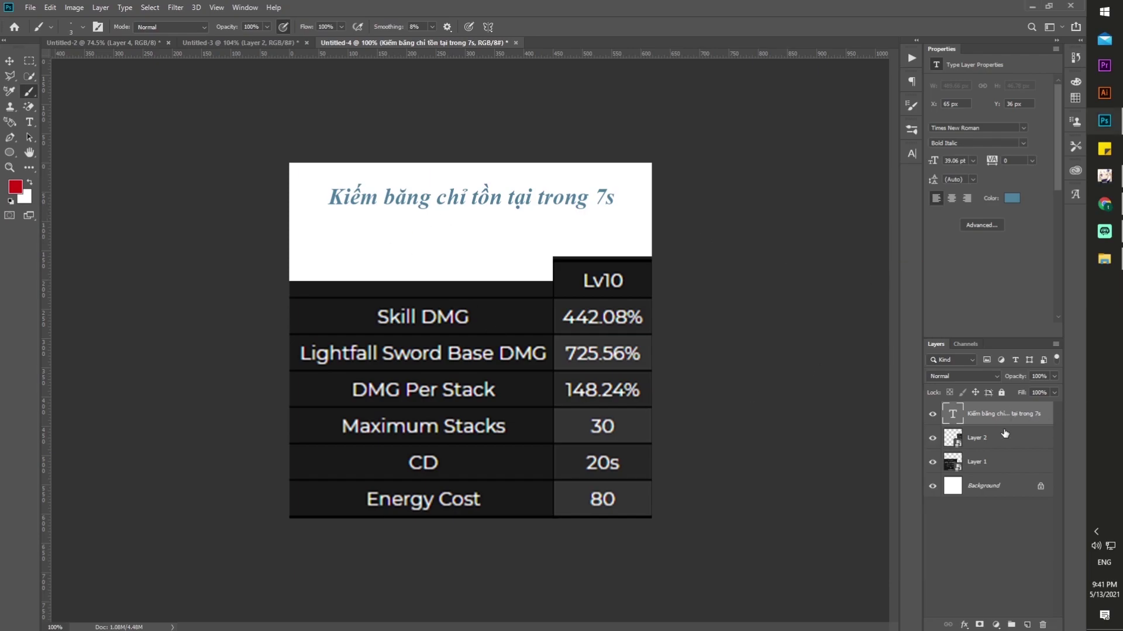
# Brush a red outline around the 442.08% Skill DMG value on a new layer, and delete that layer.
pyautogui.click(1027, 624)
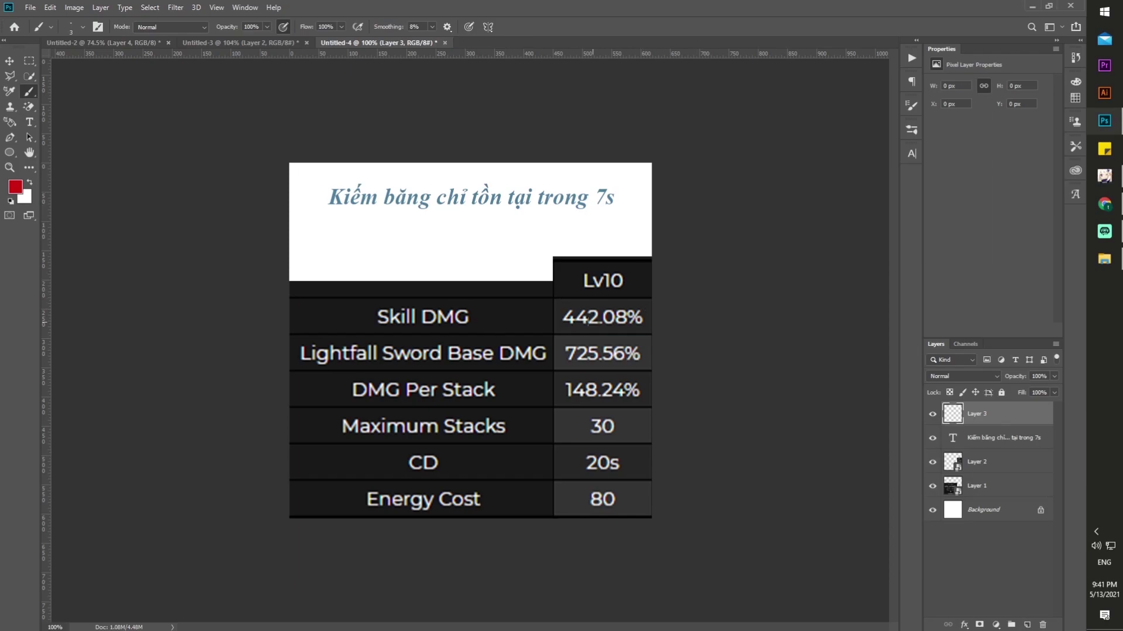
pyautogui.moveTo(560, 302); pyautogui.dragTo(651, 302)
pyautogui.moveTo(559, 303)
pyautogui.mouseDown()
pyautogui.moveTo(571, 333)
pyautogui.moveTo(636, 333)
pyautogui.mouseUp()
pyautogui.press('Delete')
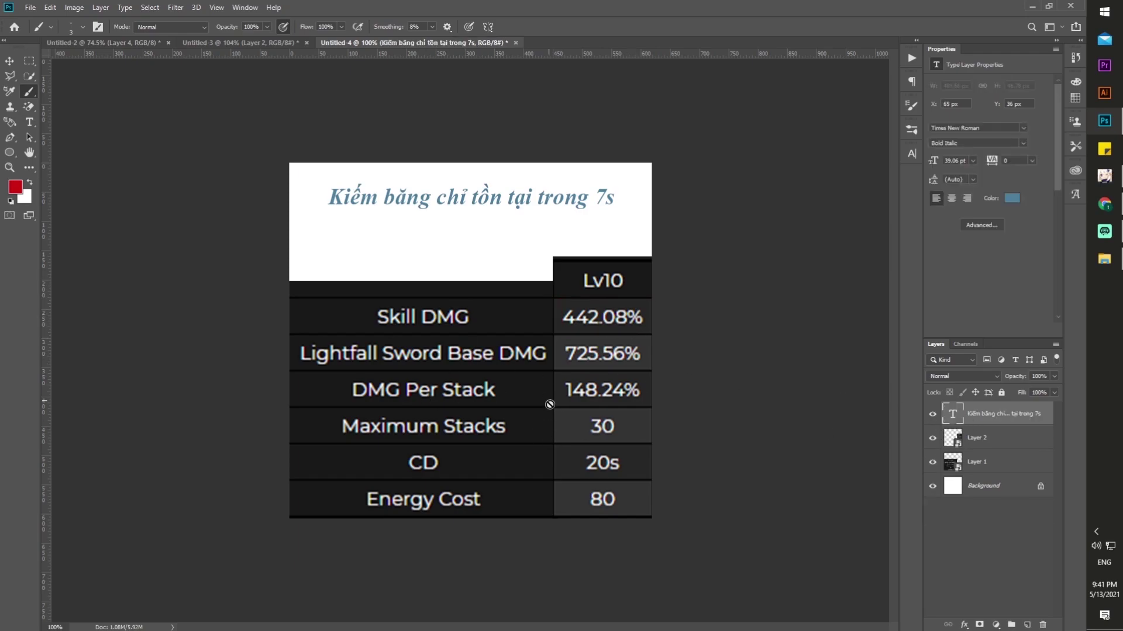
# On a new top layer, outline the CD and Maximum Stacks rows with their values in red and circle "7s" in the title.
pyautogui.click(1037, 626)
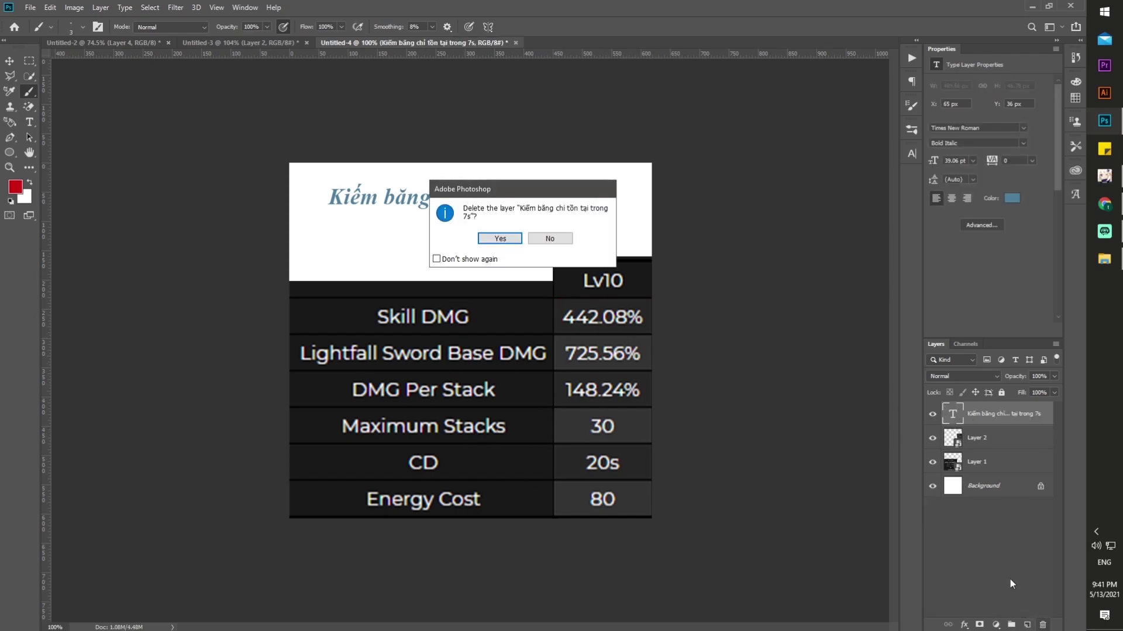
pyautogui.press('Escape')
pyautogui.click(1026, 625)
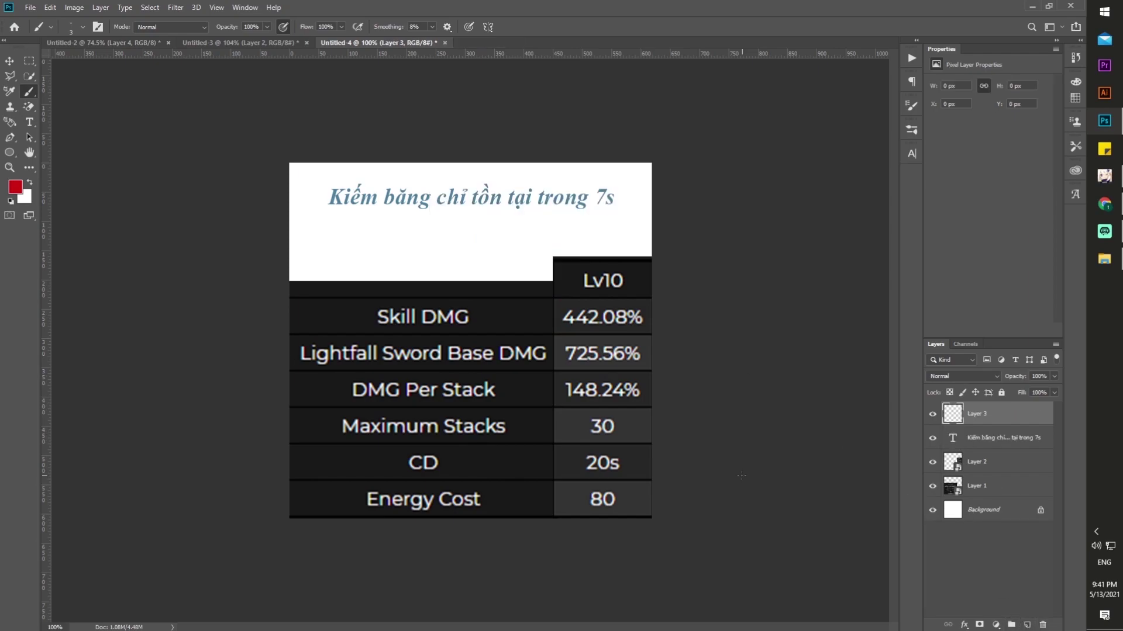
pyautogui.moveTo(348, 480)
pyautogui.mouseDown()
pyautogui.moveTo(628, 482)
pyautogui.moveTo(641, 512)
pyautogui.mouseUp()
pyautogui.moveTo(360, 445)
pyautogui.mouseDown()
pyautogui.moveTo(357, 470)
pyautogui.moveTo(440, 446)
pyautogui.moveTo(637, 450)
pyautogui.mouseUp()
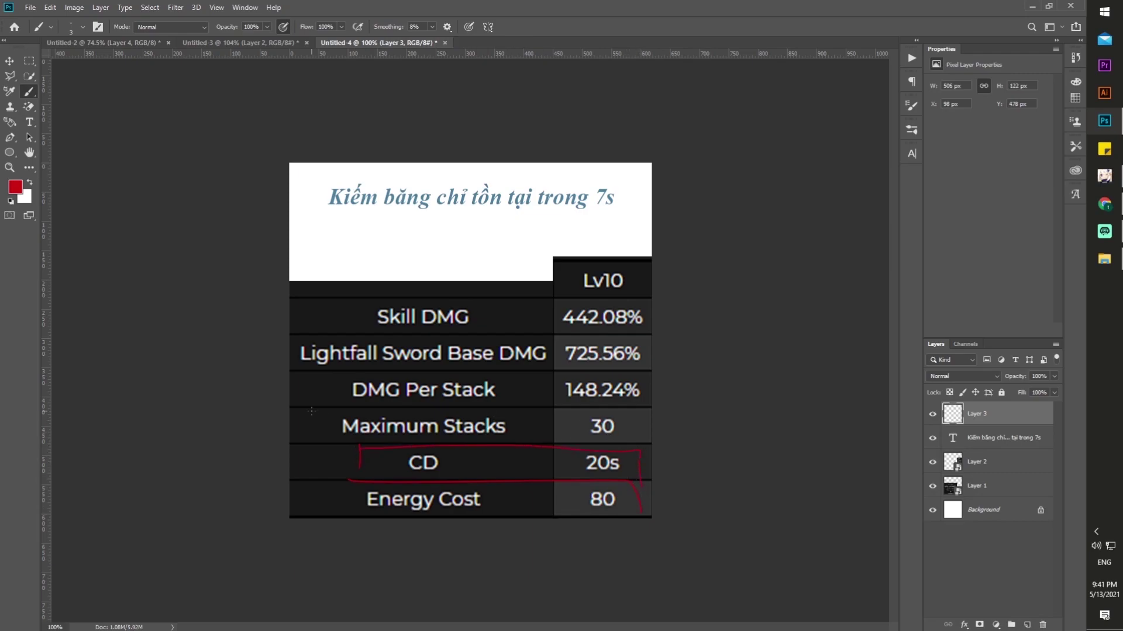
pyautogui.moveTo(311, 411)
pyautogui.mouseDown()
pyautogui.moveTo(632, 409)
pyautogui.moveTo(638, 431)
pyautogui.mouseUp()
pyautogui.moveTo(539, 175)
pyautogui.mouseDown()
pyautogui.moveTo(609, 237)
pyautogui.moveTo(602, 185)
pyautogui.mouseUp()
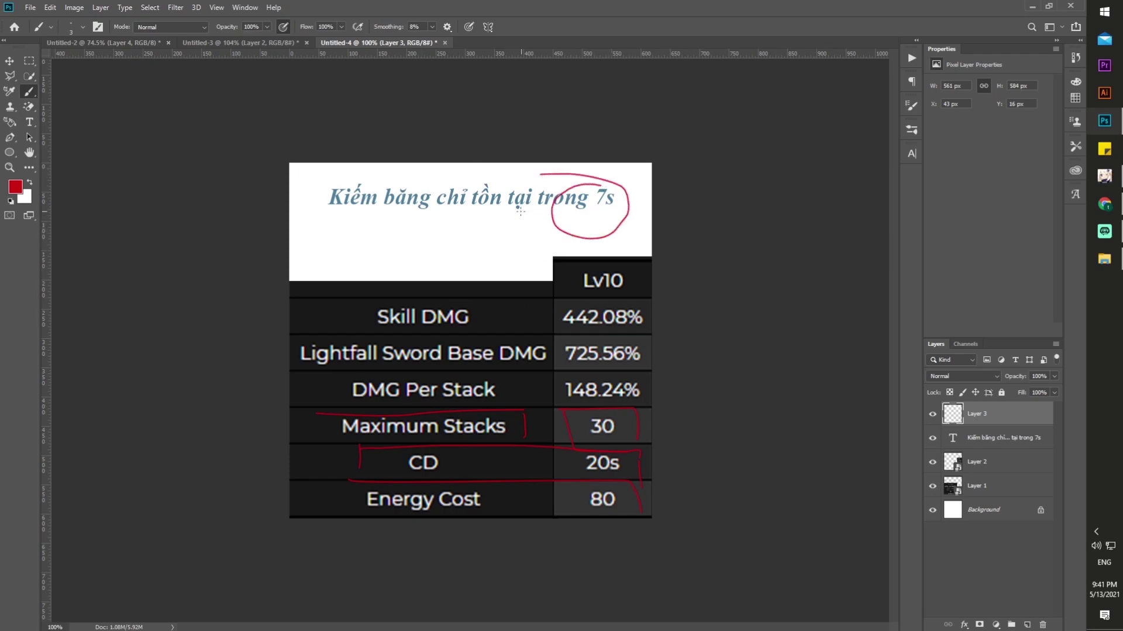
# Add a new empty layer on top, delete the annotated Layer 3, and select the new Layer 4.
pyautogui.click(1031, 626)
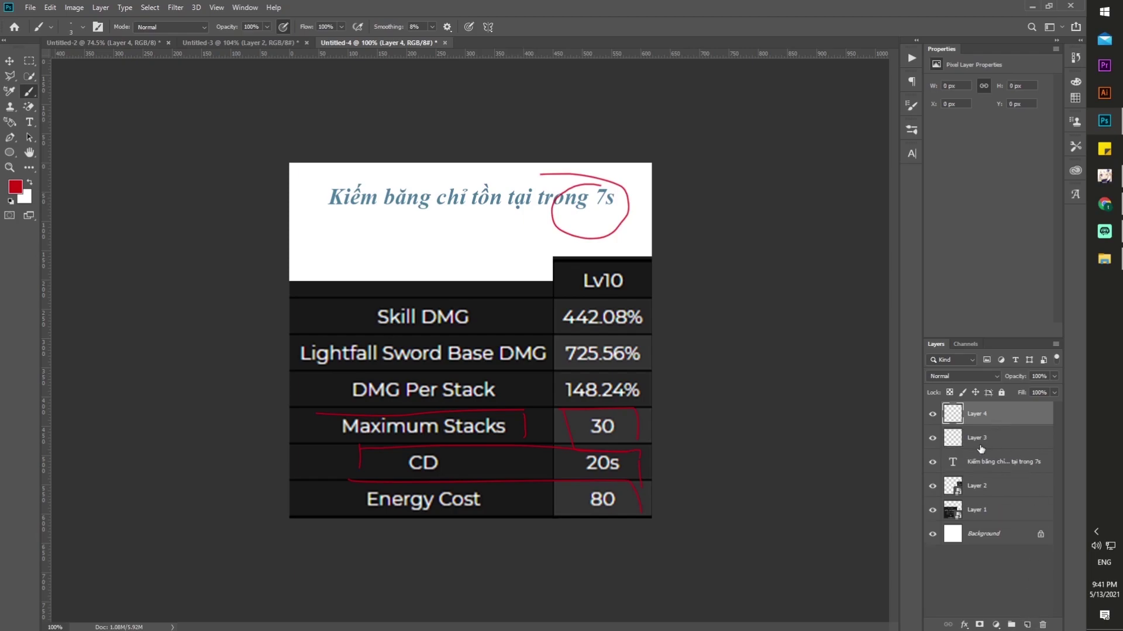
pyautogui.click(981, 447)
pyautogui.press('Delete')
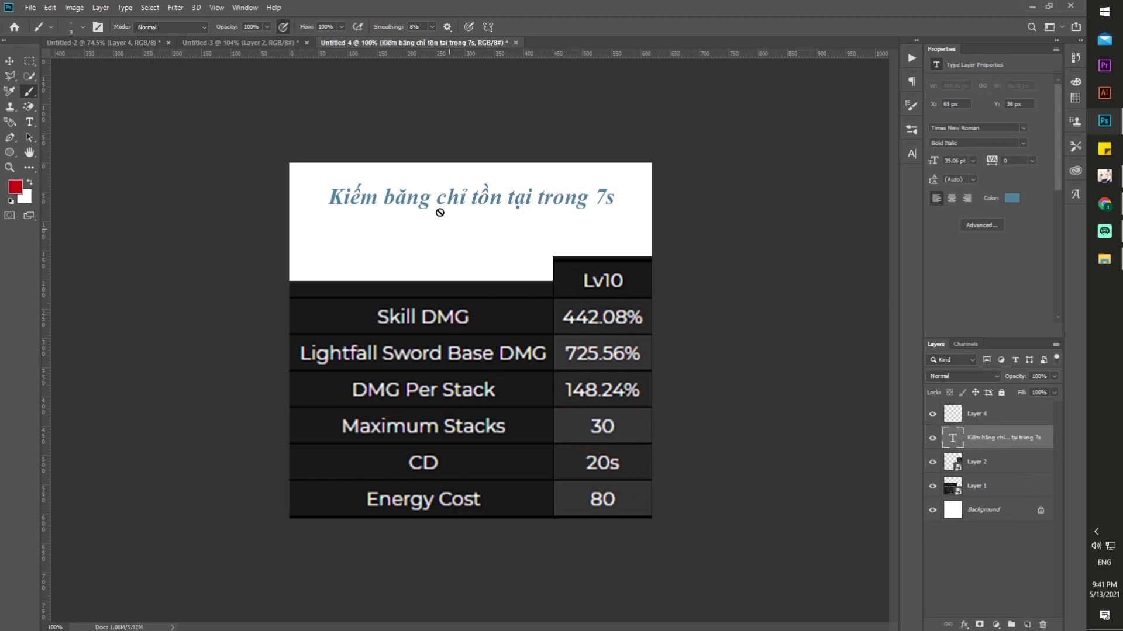
pyautogui.click(985, 416)
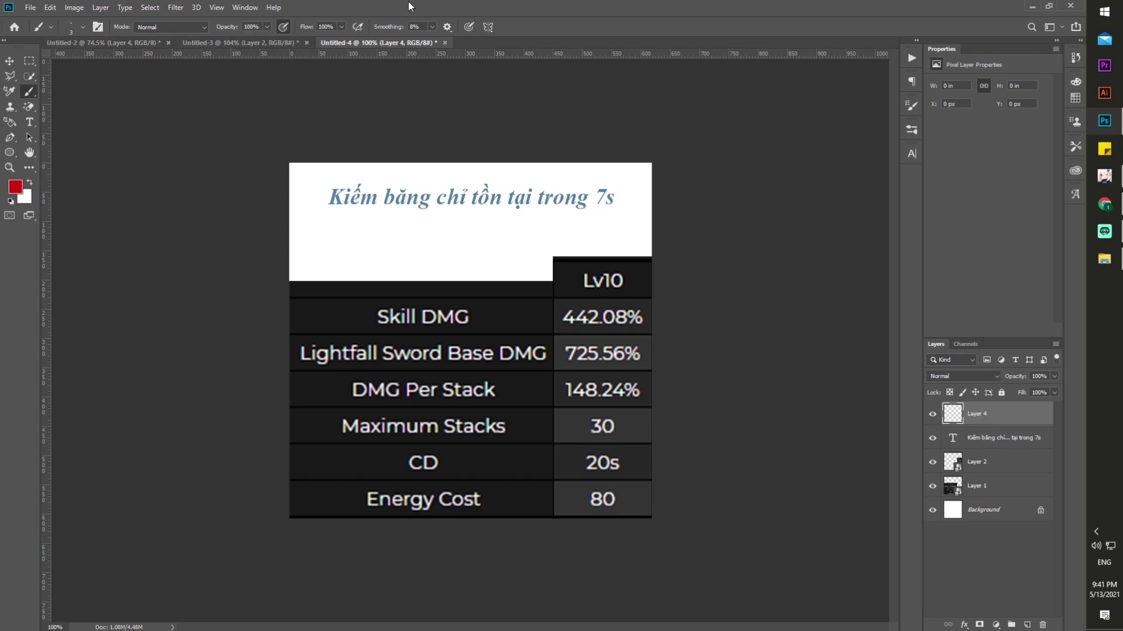
# Examine the Press and Hold skill table in the Untitled-3 document, comparing it with Untitled-4.
pyautogui.click(293, 42)
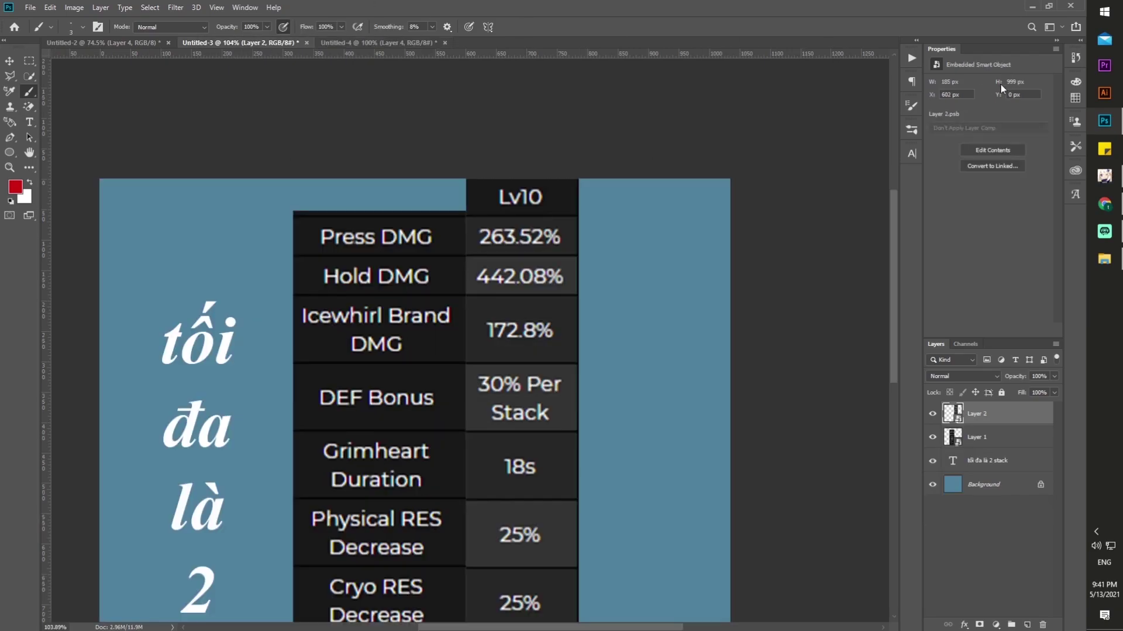
pyautogui.click(413, 43)
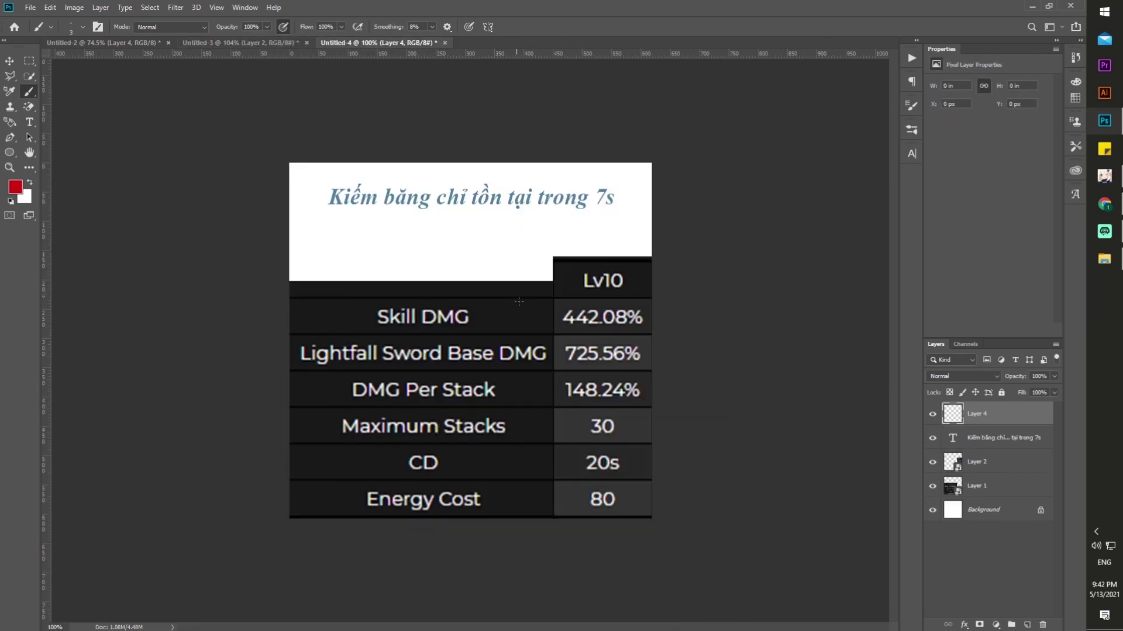
pyautogui.click(215, 43)
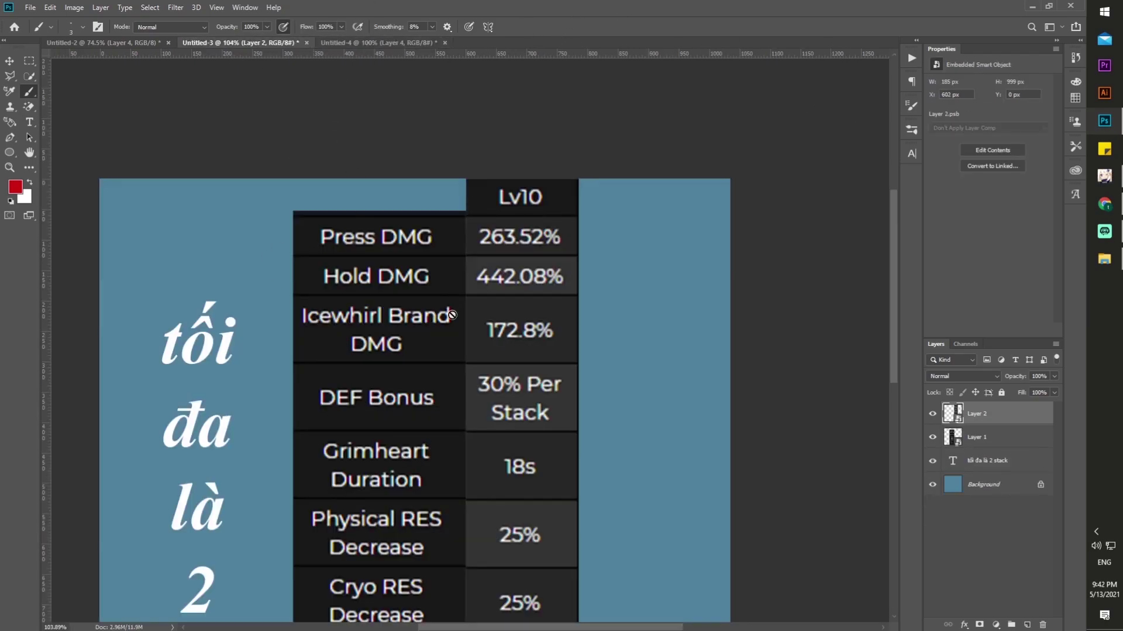
pyautogui.scroll(-4, 468, 370)
pyautogui.hscroll(-2, 468, 370)
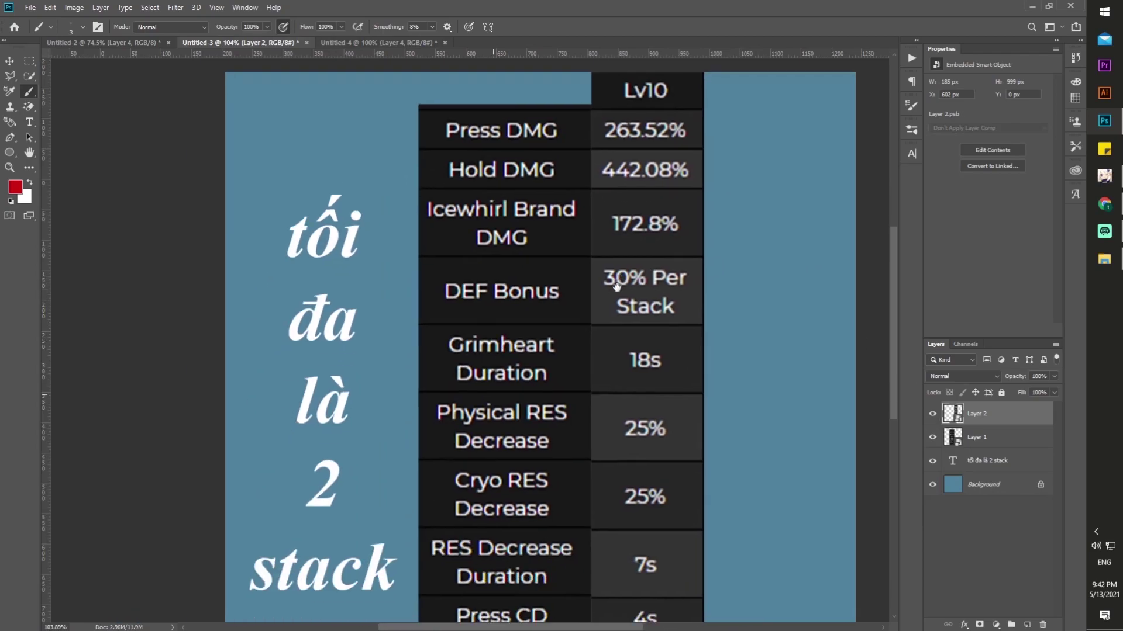
pyautogui.press('v')
pyautogui.scroll(3, 547, 280)
pyautogui.hscroll(1, 547, 280)
pyautogui.scroll(-2, 541, 269)
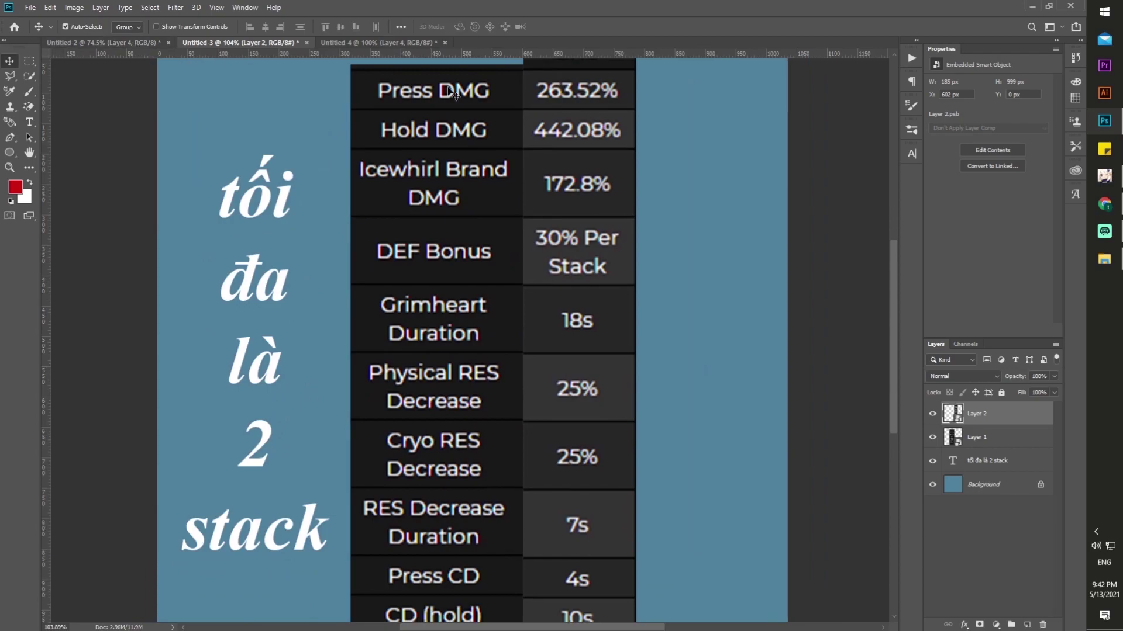
# Switch to the Untitled-2 document and show its graph at 100% zoom.
pyautogui.hotkey('ctrl', 'shift', 'Tab')
pyautogui.press('z')
pyautogui.hotkey('ctrl', '1')
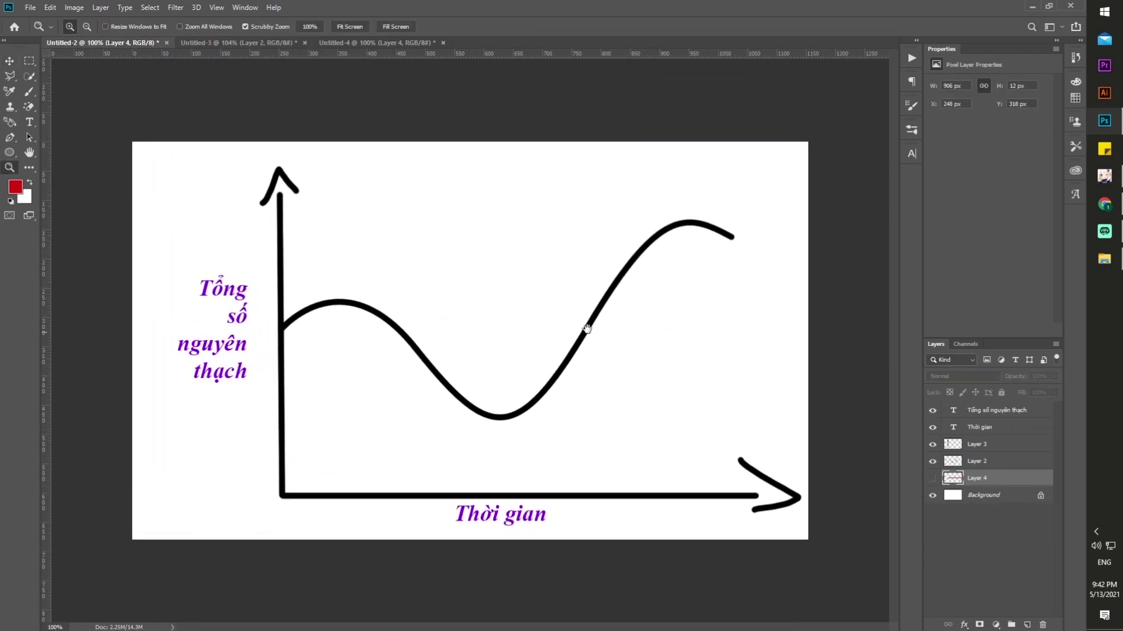